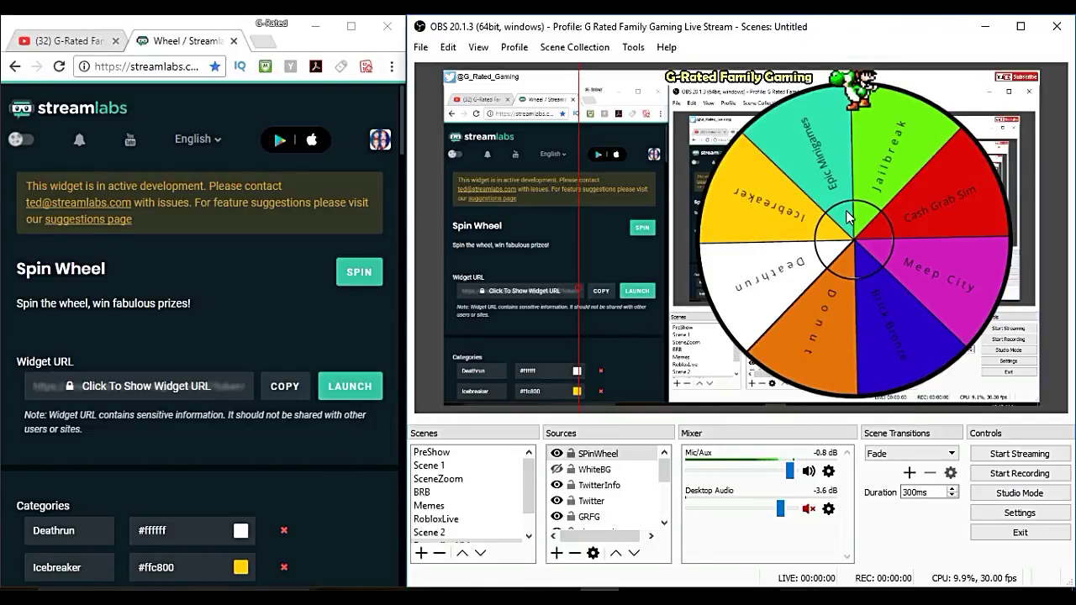
Spin the Streamlabs spin wheel and watch it turn in the OBS preview.
left_click(358, 273)
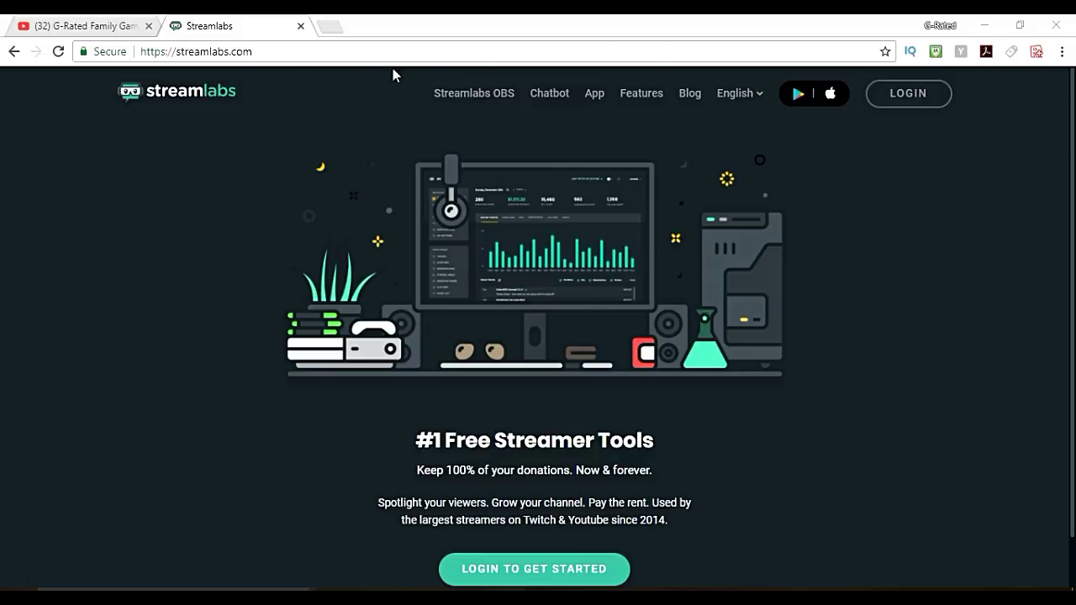
Go from the Streamlabs home page to its login page.
left_click(909, 102)
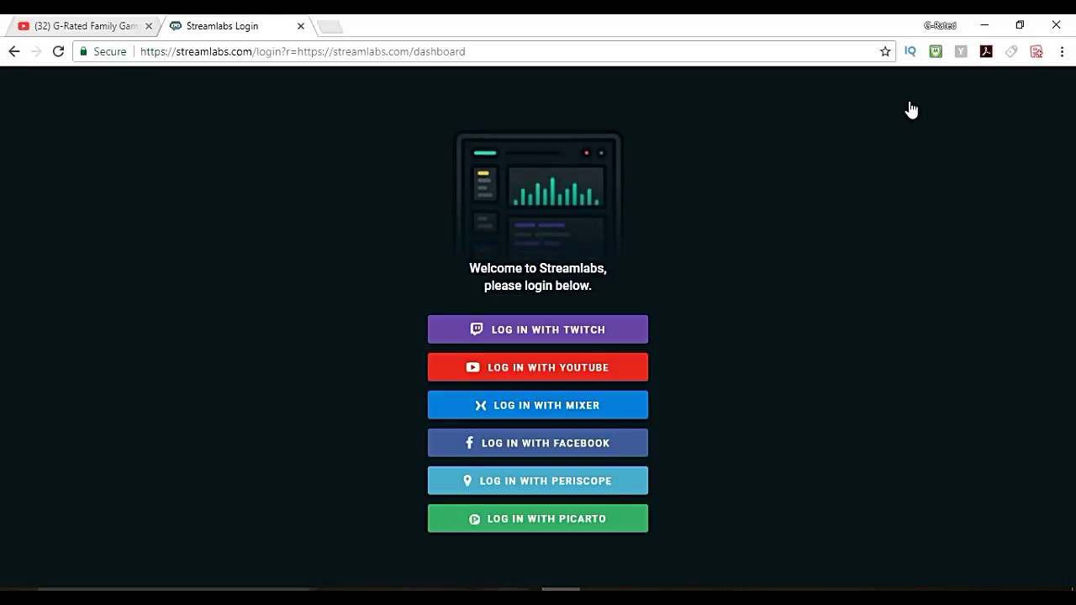
Log in to Streamlabs with YouTube, choosing the gaming channel account and allowing access.
left_click(475, 368)
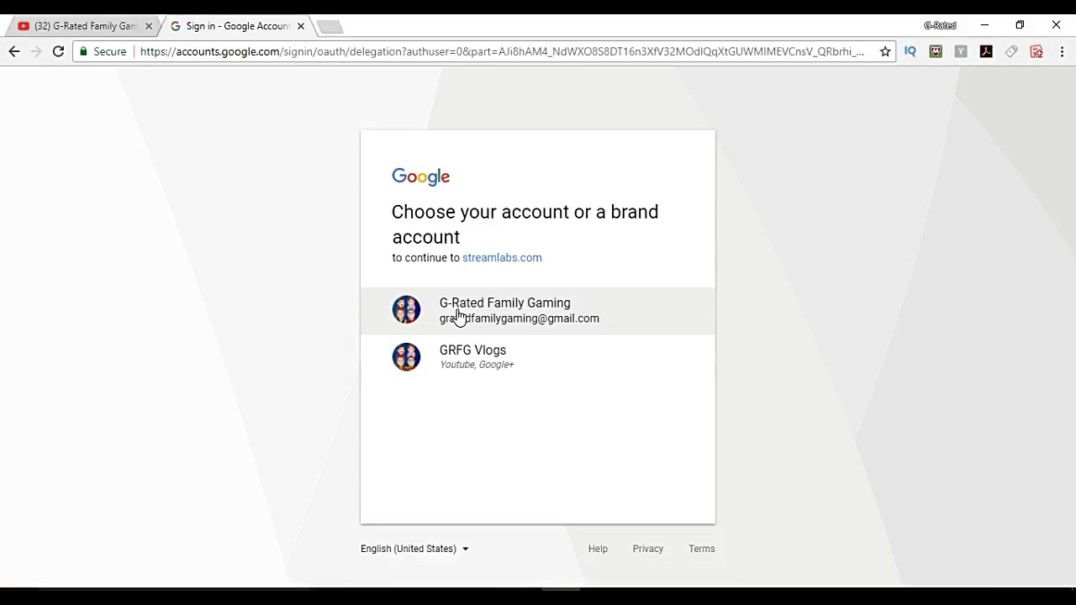
left_click(458, 317)
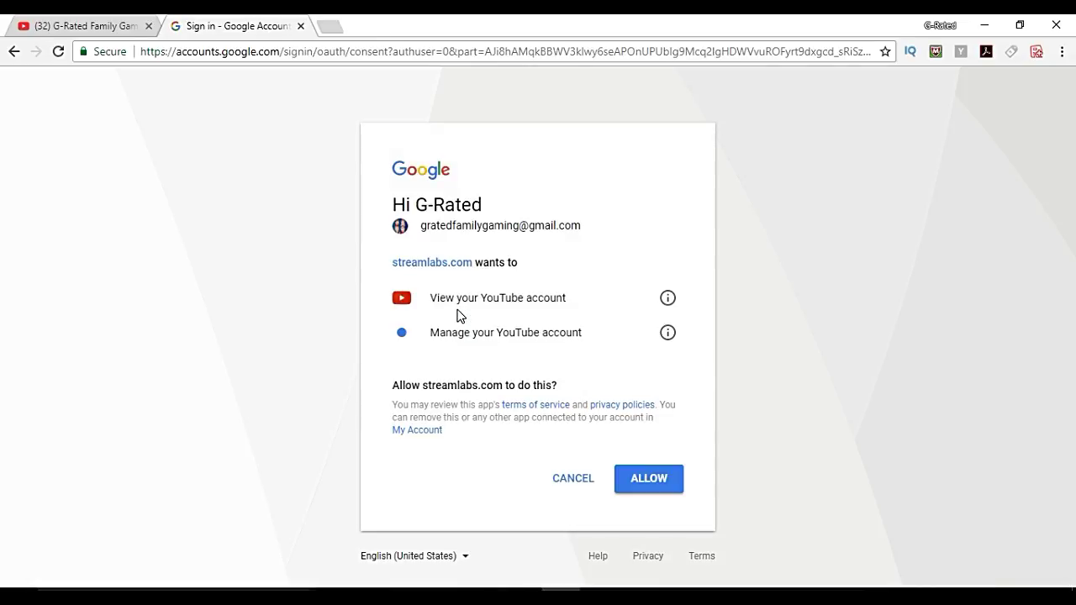
left_click(649, 479)
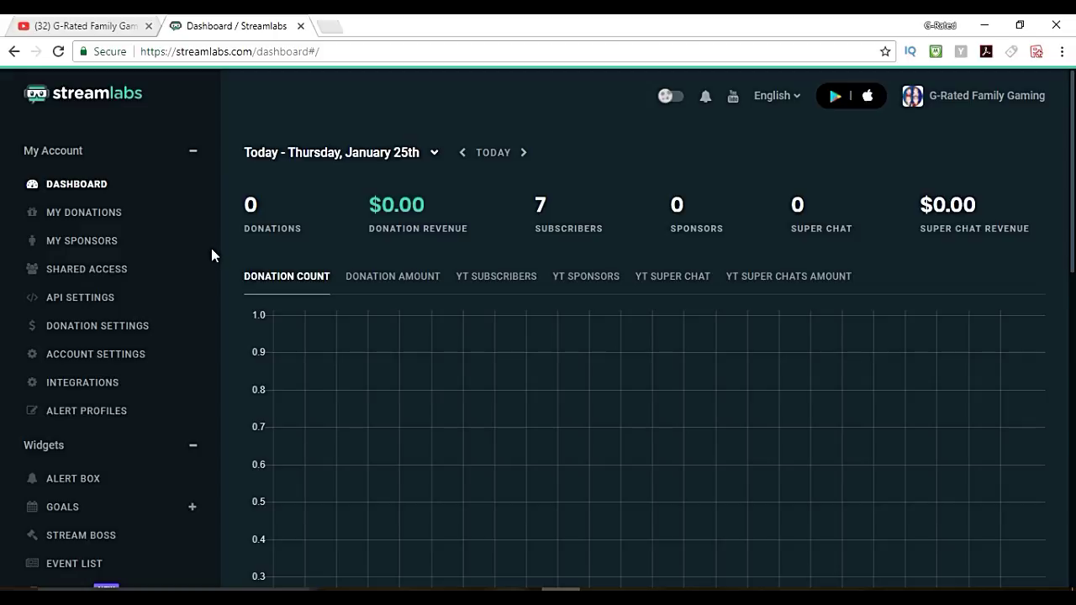
Scroll through the Spin Wheel categories, such as Deathrun and Brick Bronze.
scroll(202, 255, "down", 4)
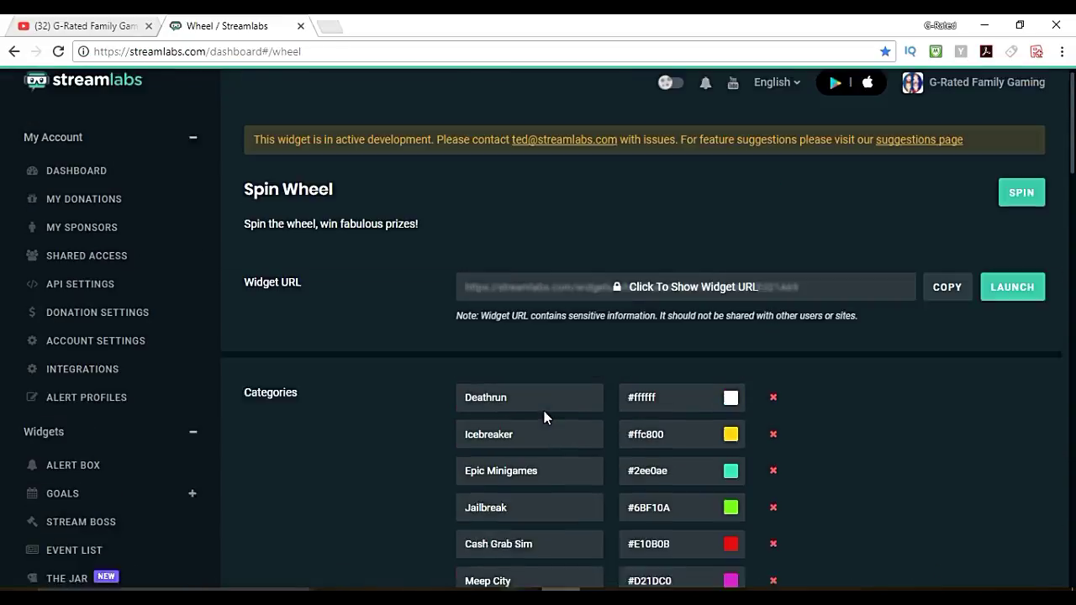
scroll(455, 331, "down", 3)
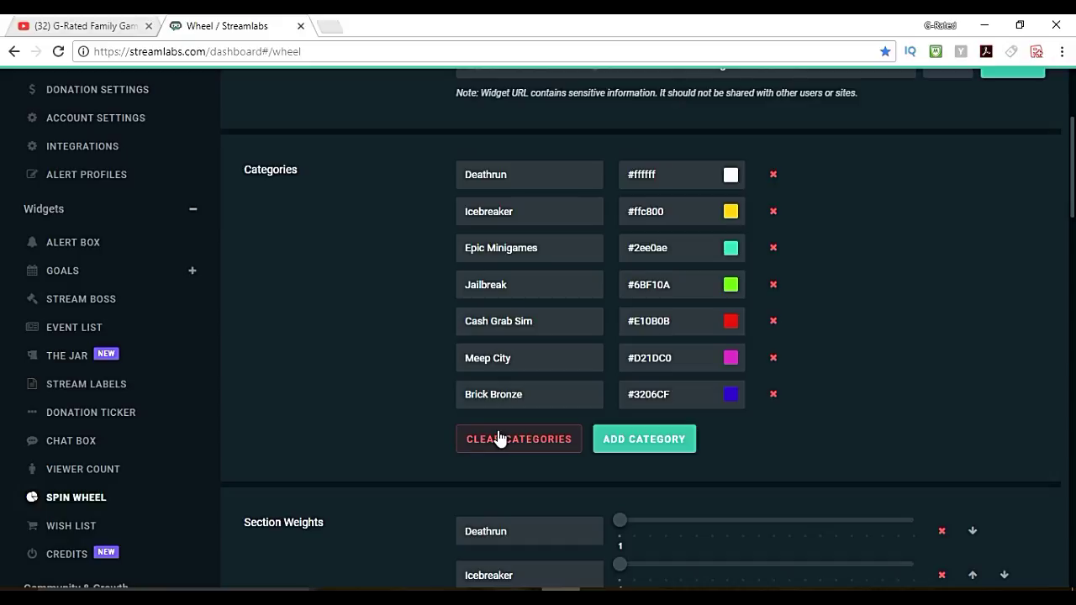
scroll(496, 202, "up", 1)
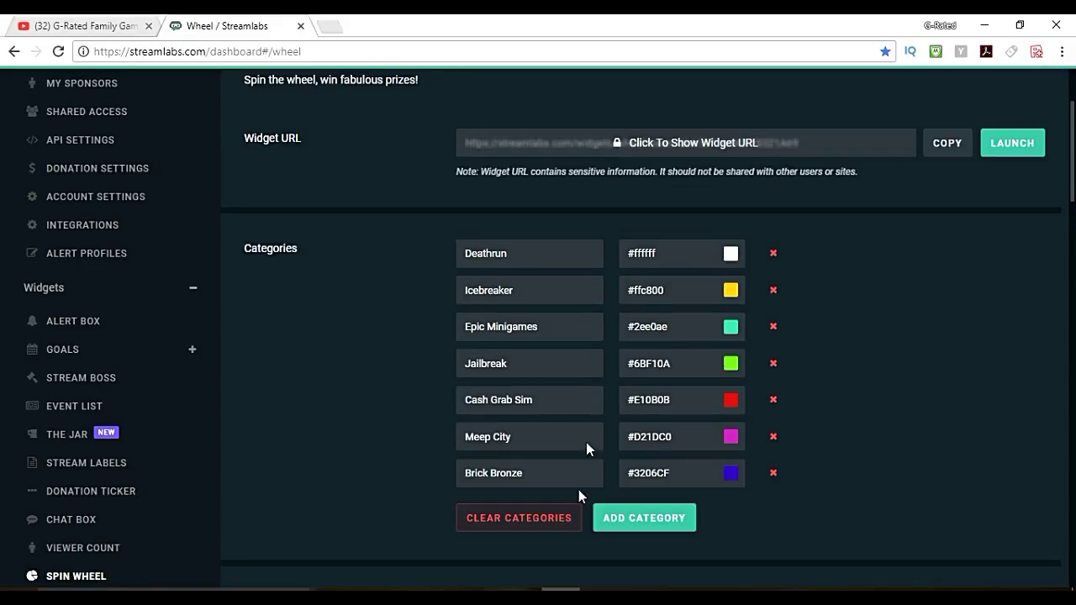
Add a Donut category to the wheel and colour it orange (#E4710A).
left_click(632, 513)
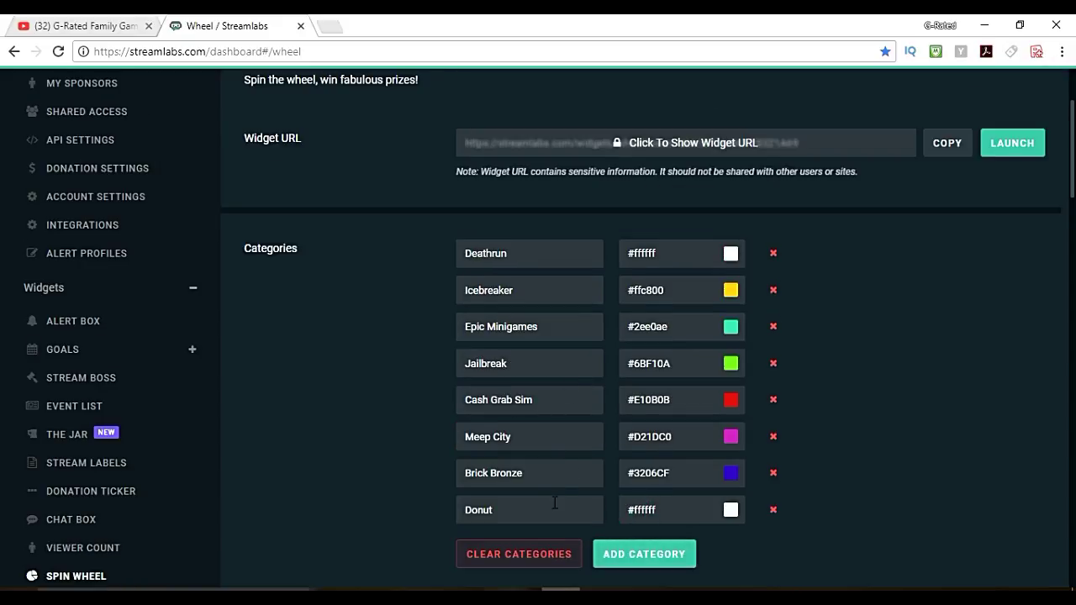
left_click(506, 511)
left_click(734, 515)
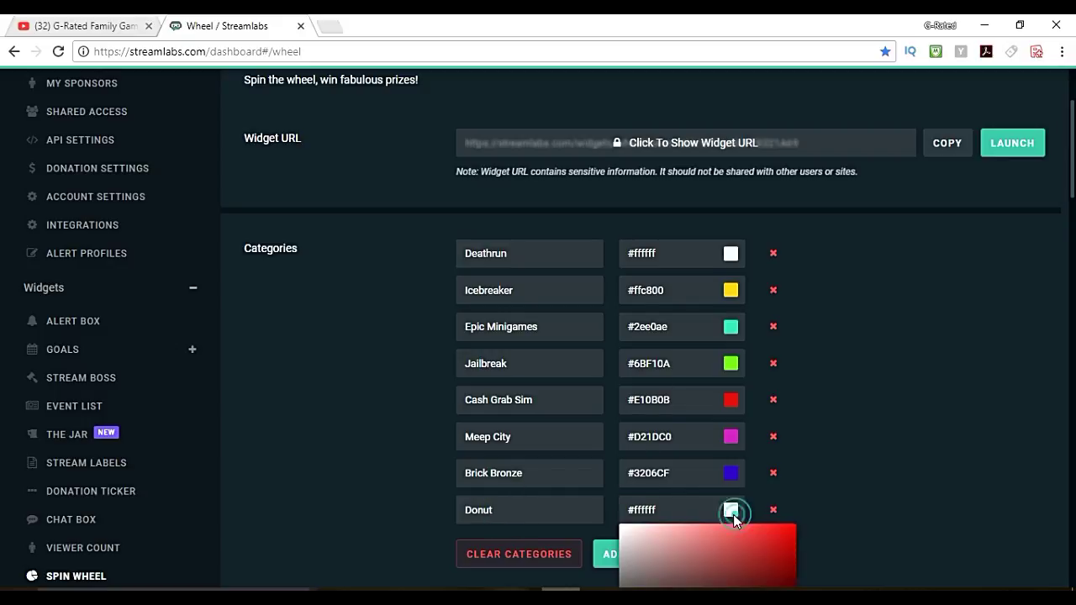
scroll(749, 495, "down", 2)
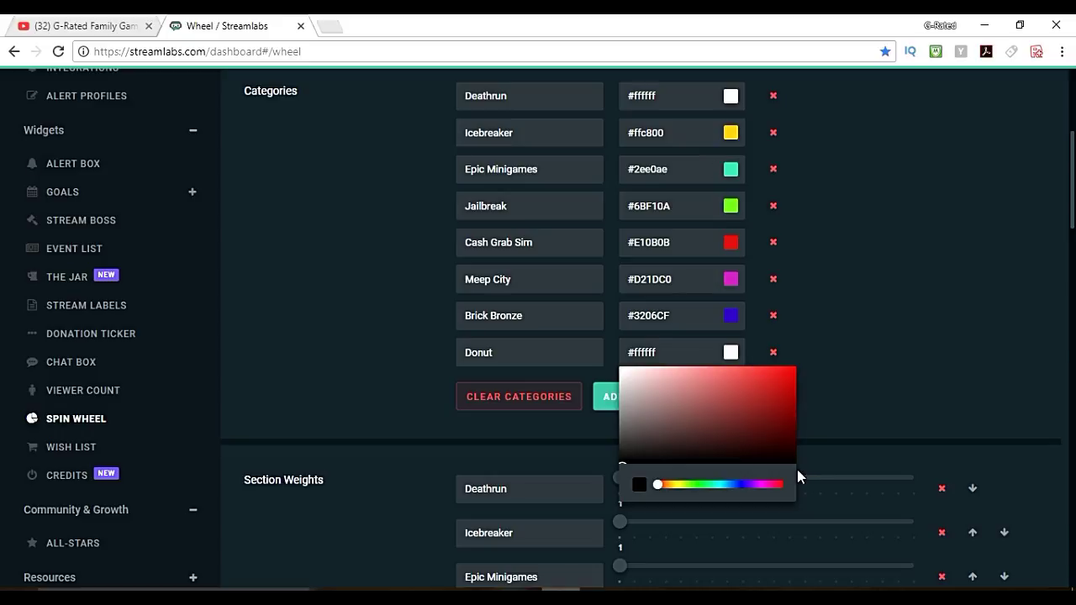
left_click(668, 485)
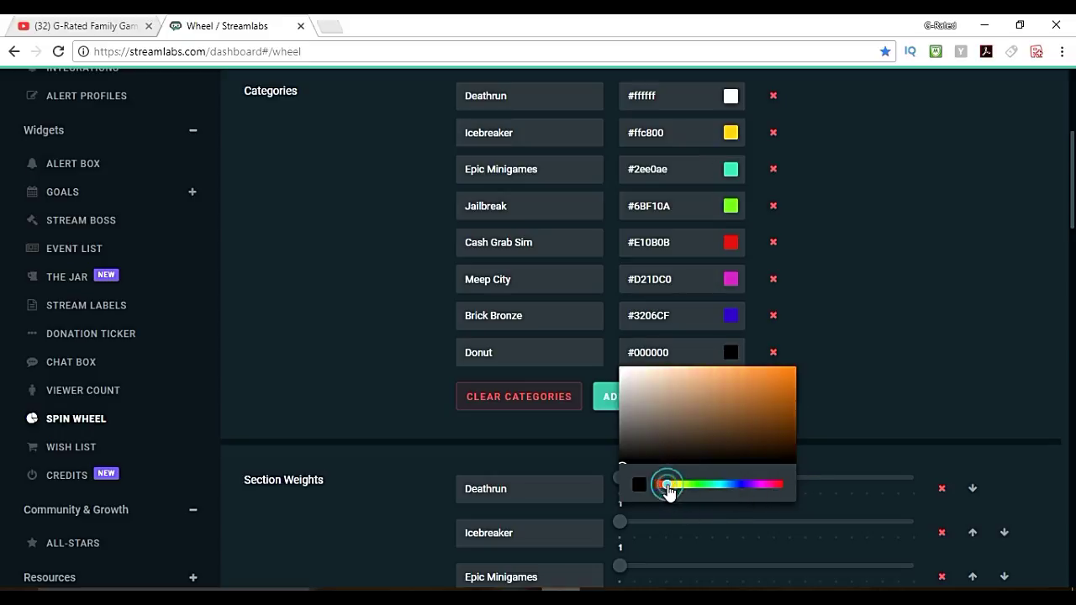
left_click(790, 384)
left_click(844, 349)
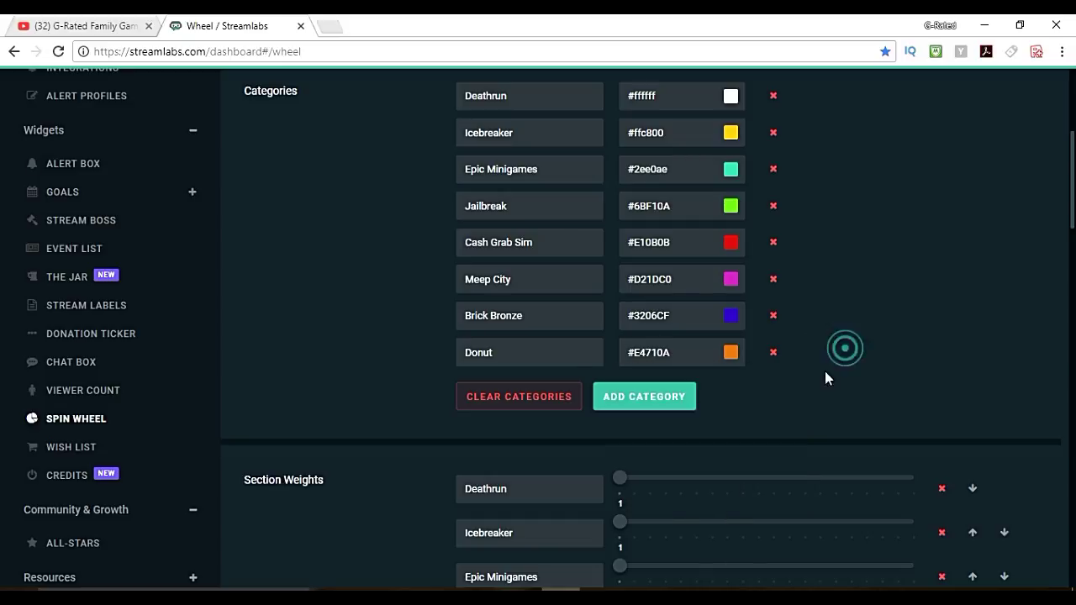
scroll(778, 303, "up", 2)
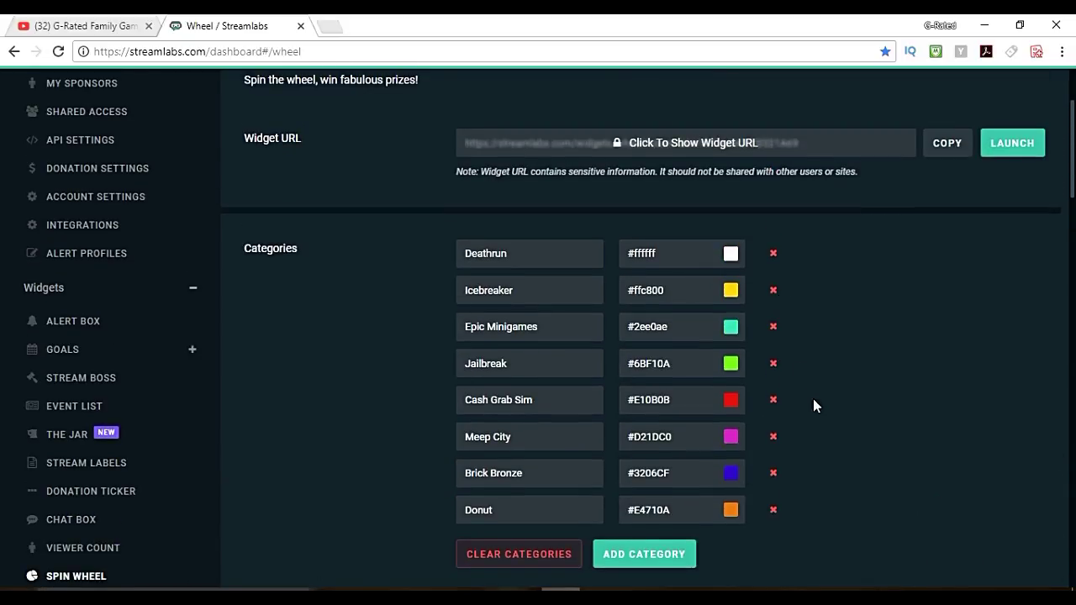
scroll(813, 402, "down", 2)
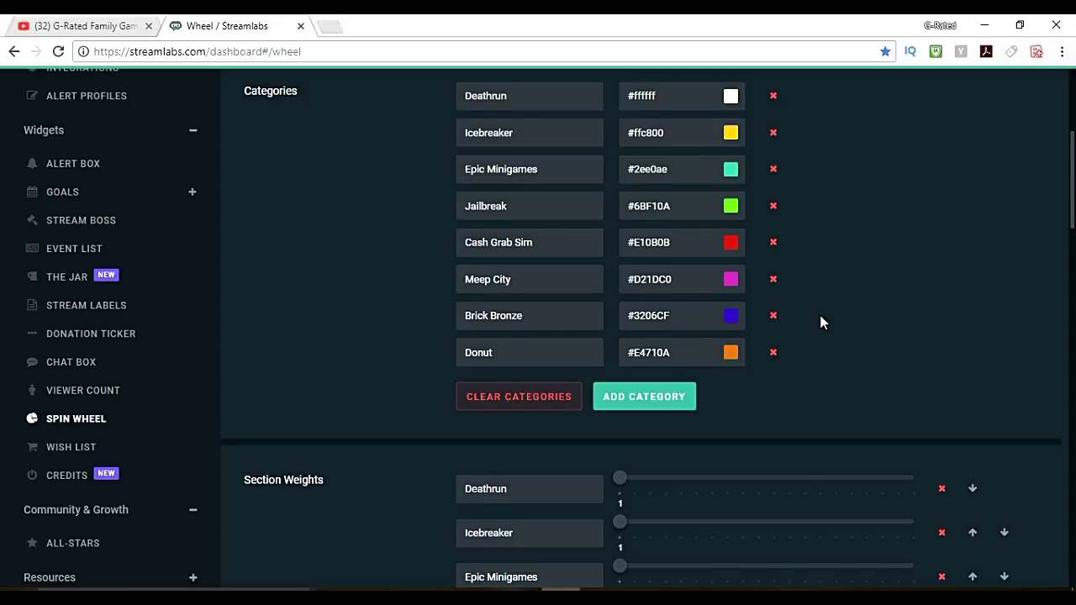
scroll(822, 322, "down", 2)
Add a ninth section set to Donut with weight 1 in Section Weights.
scroll(539, 365, "down", 2)
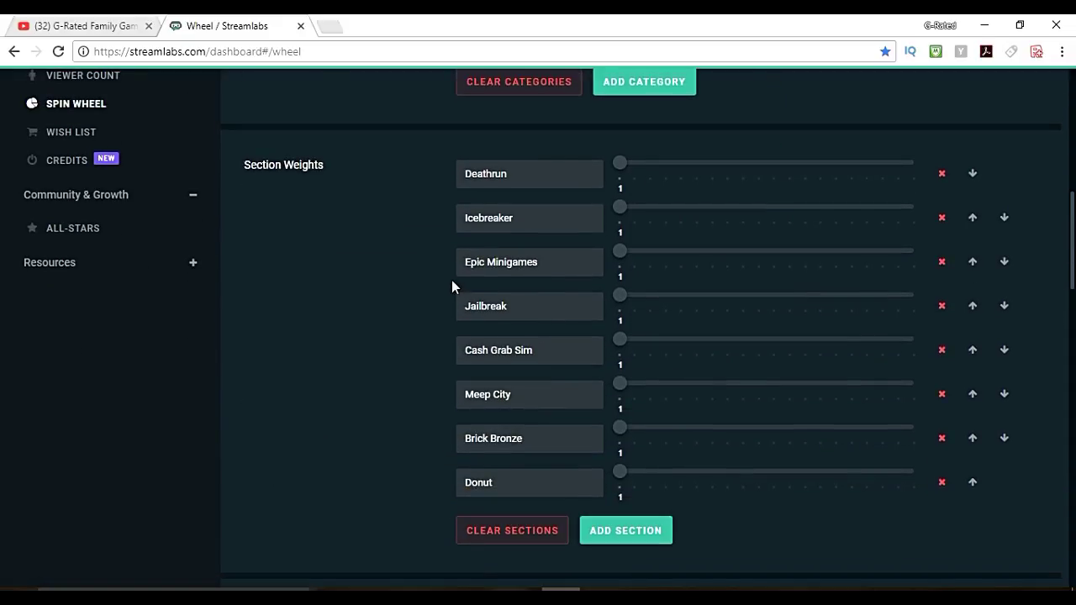
left_click(603, 534)
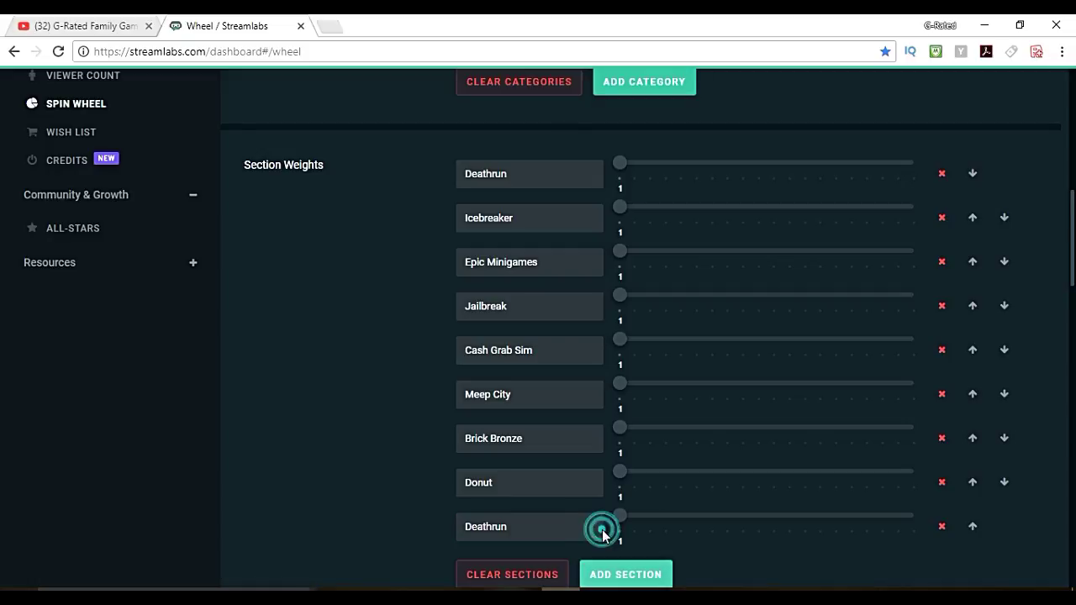
left_click(535, 537)
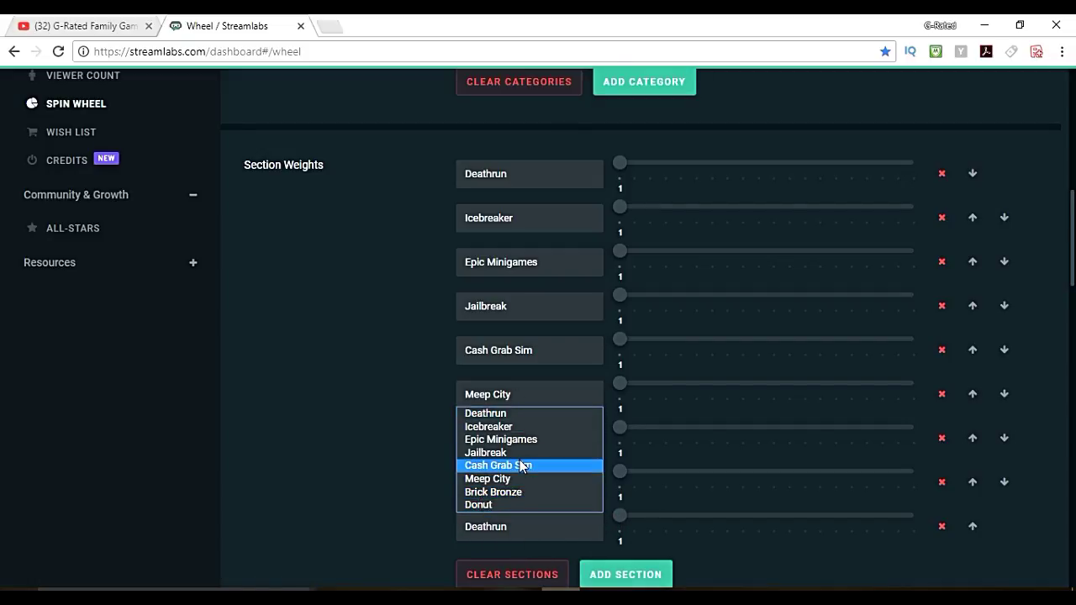
scroll(395, 431, "up", 5)
scroll(408, 425, "down", 7)
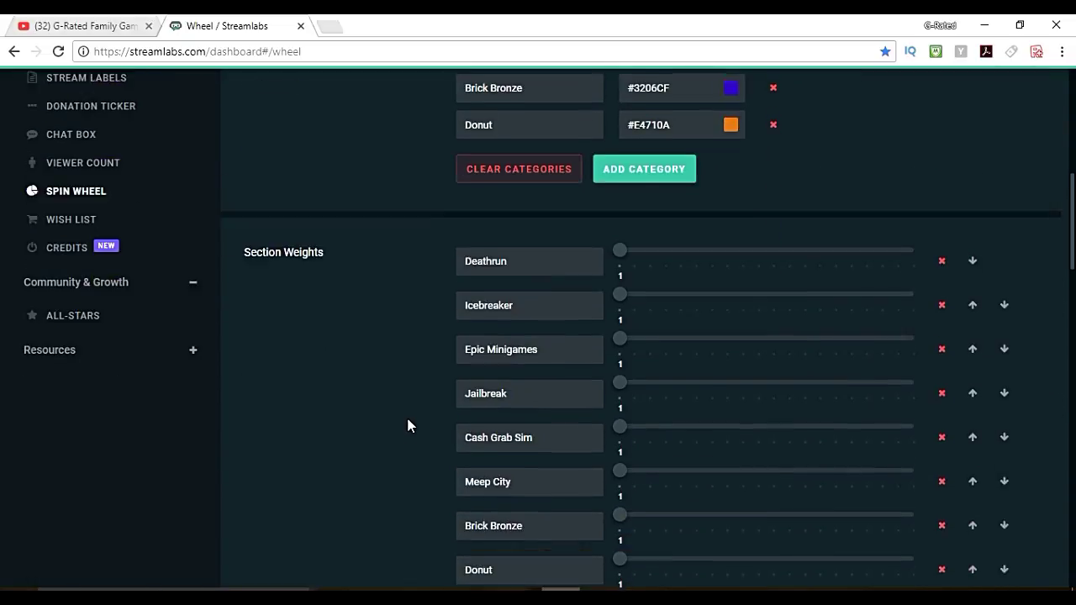
scroll(408, 427, "down", 1)
left_click(536, 290)
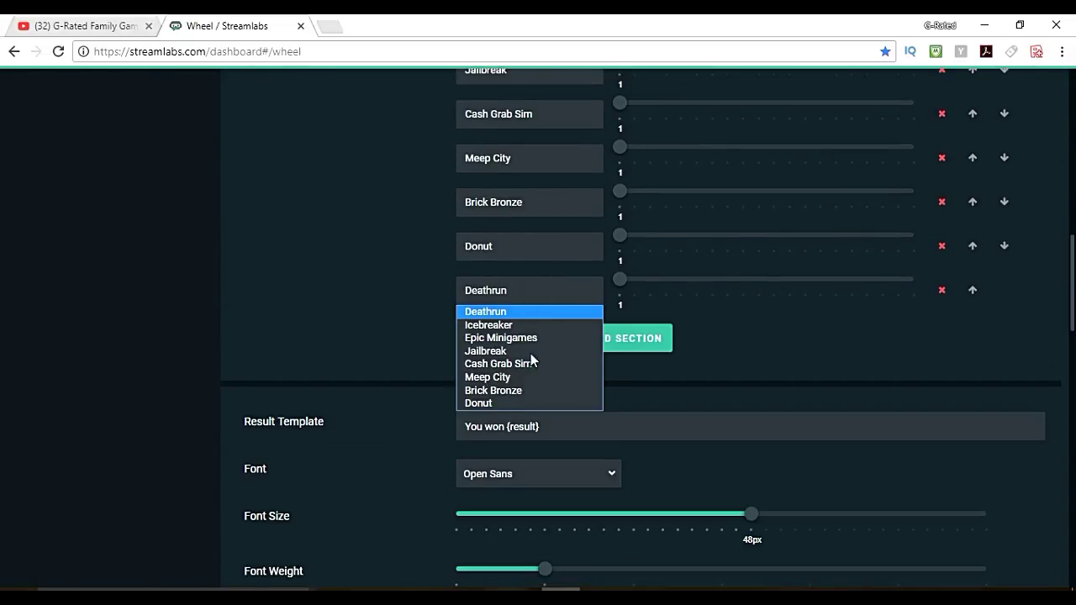
left_click(493, 404)
scroll(409, 336, "up", 3)
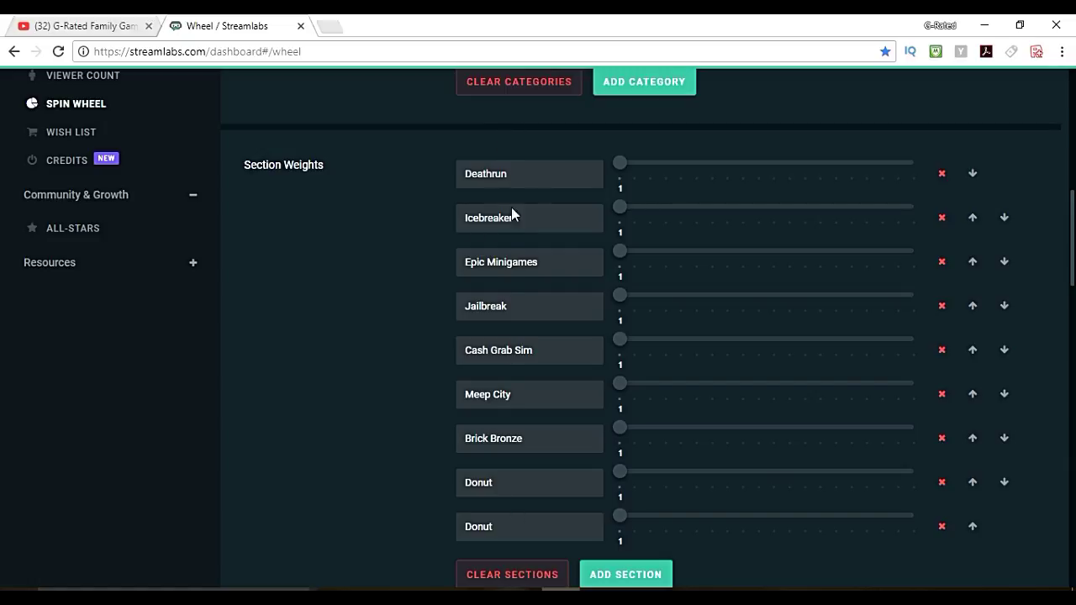
scroll(423, 379, "up", 6)
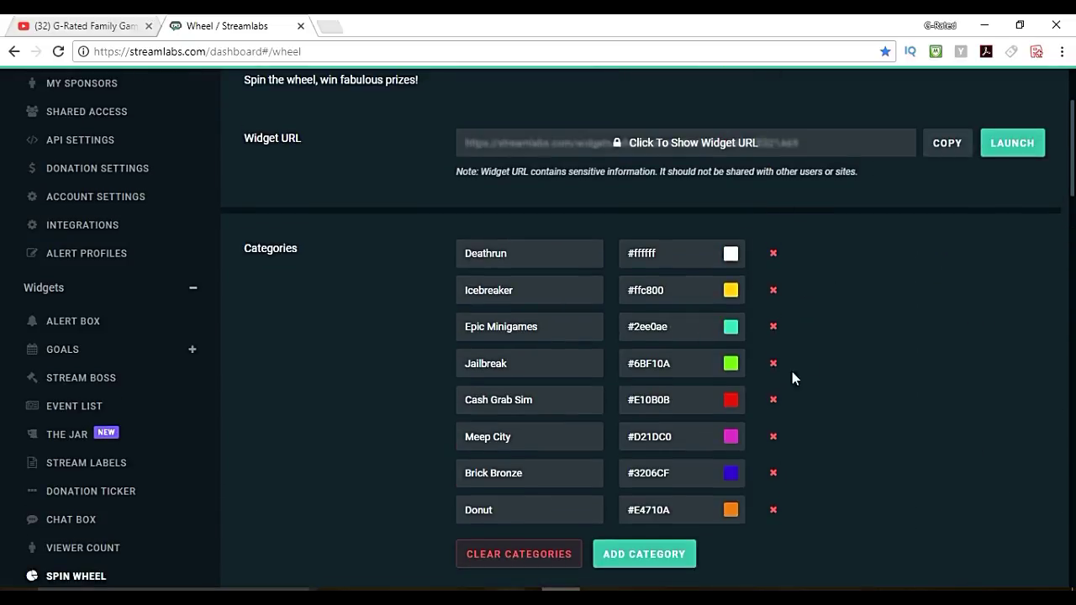
scroll(746, 487, "down", 10)
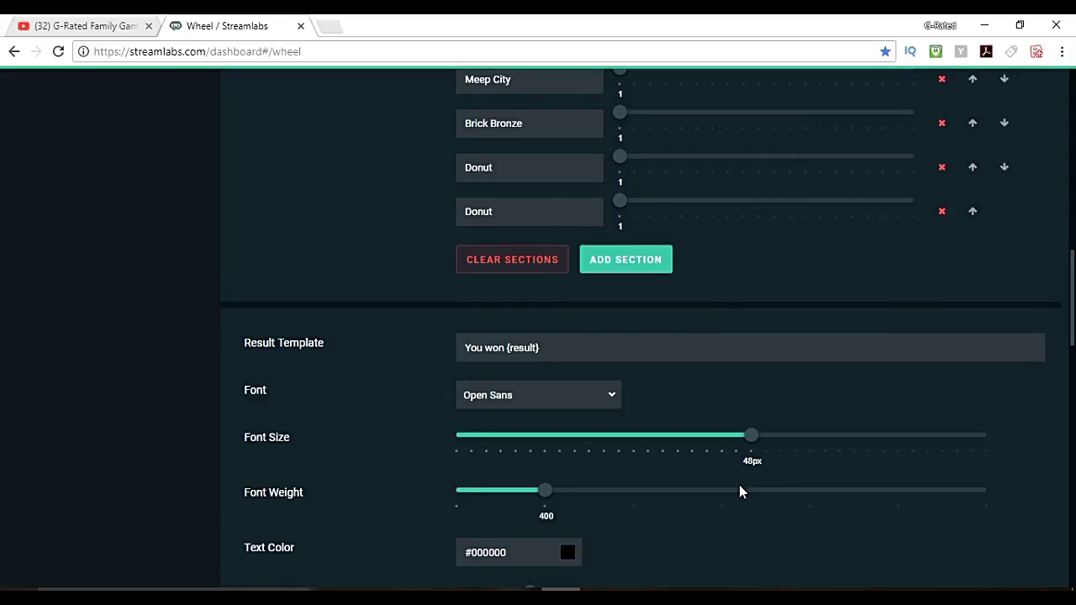
scroll(739, 484, "down", 2)
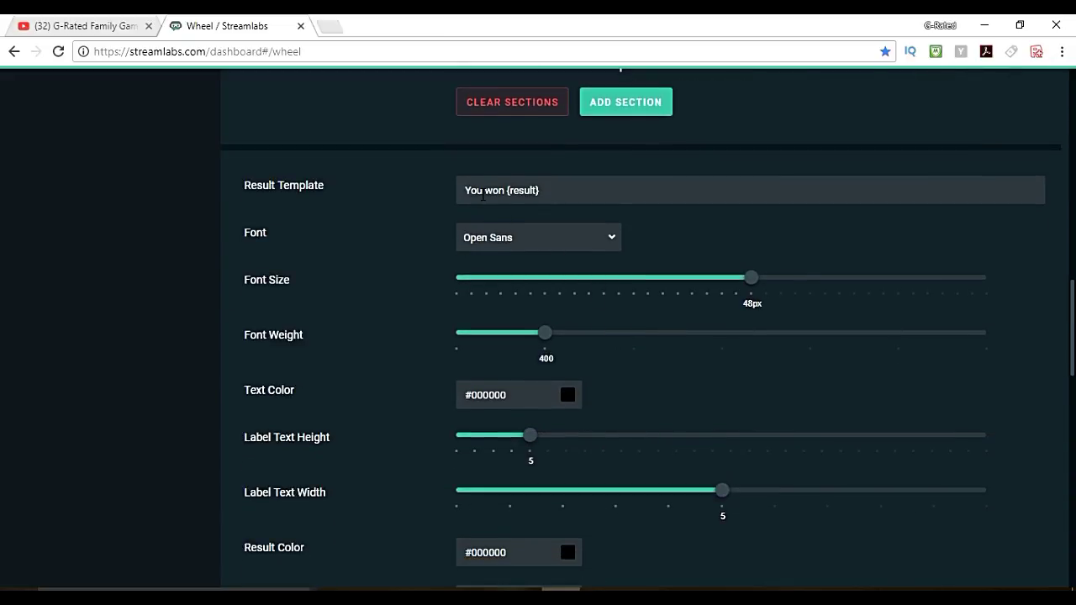
left_click(612, 240)
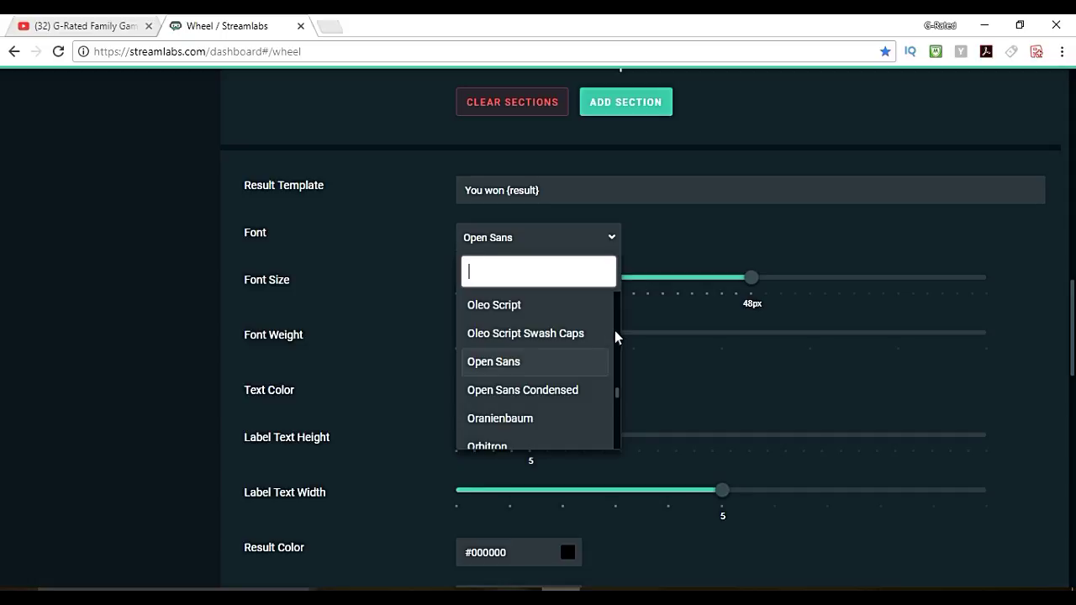
left_click(602, 268)
left_click(770, 244)
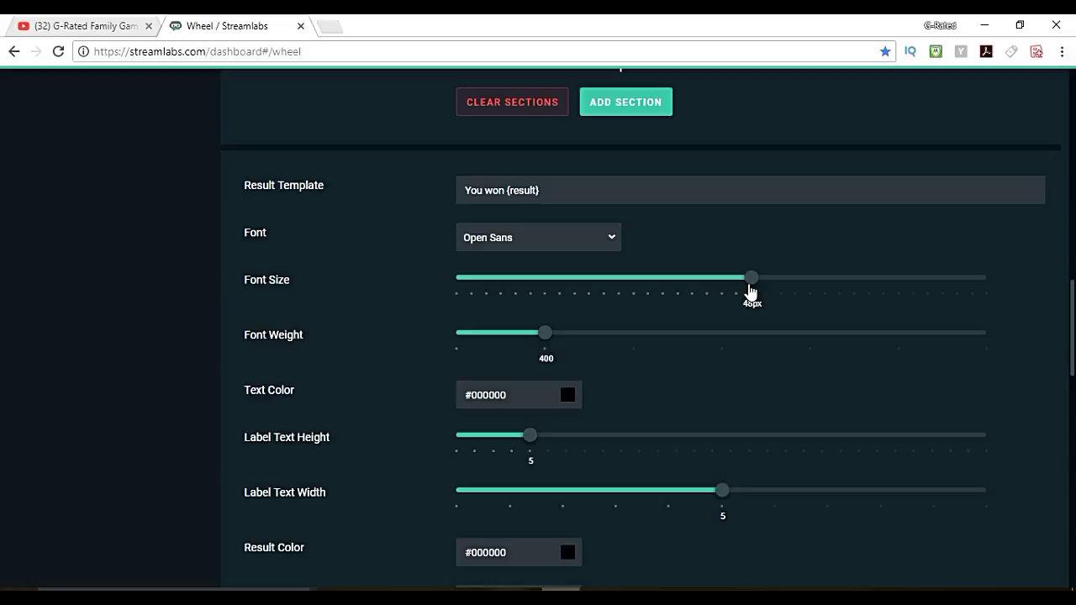
left_click_drag(762, 282, 791, 287)
left_click_drag(546, 337, 609, 340)
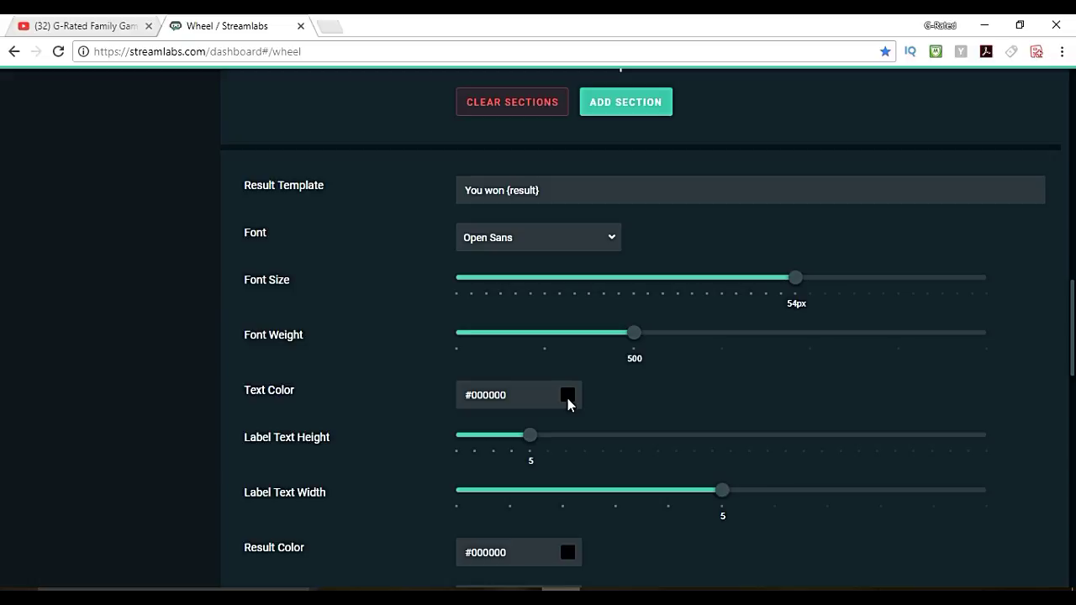
scroll(588, 395, "up", 10)
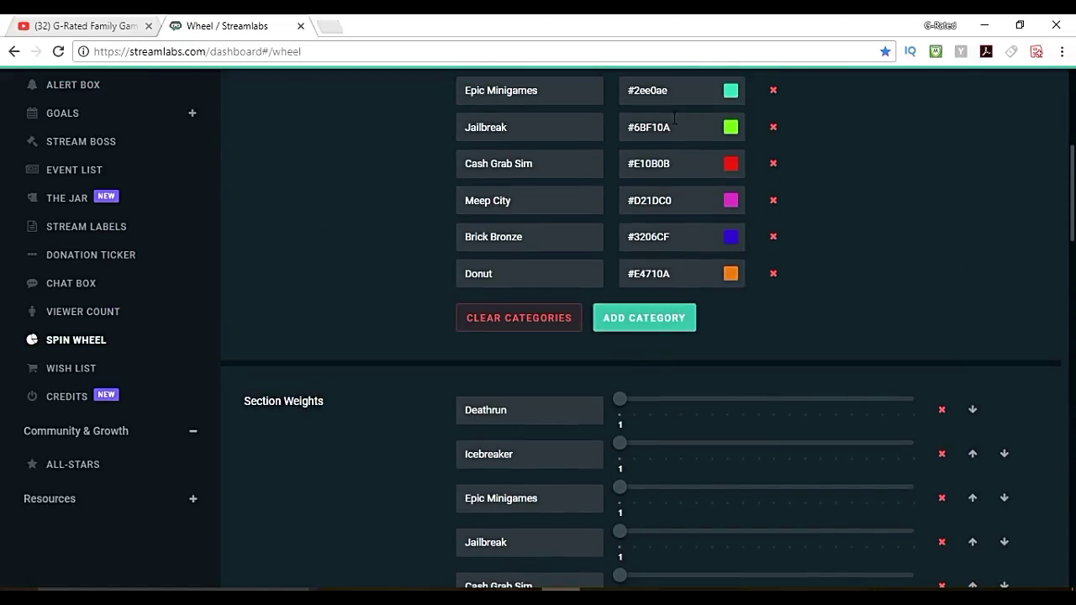
scroll(666, 203, "up", 3)
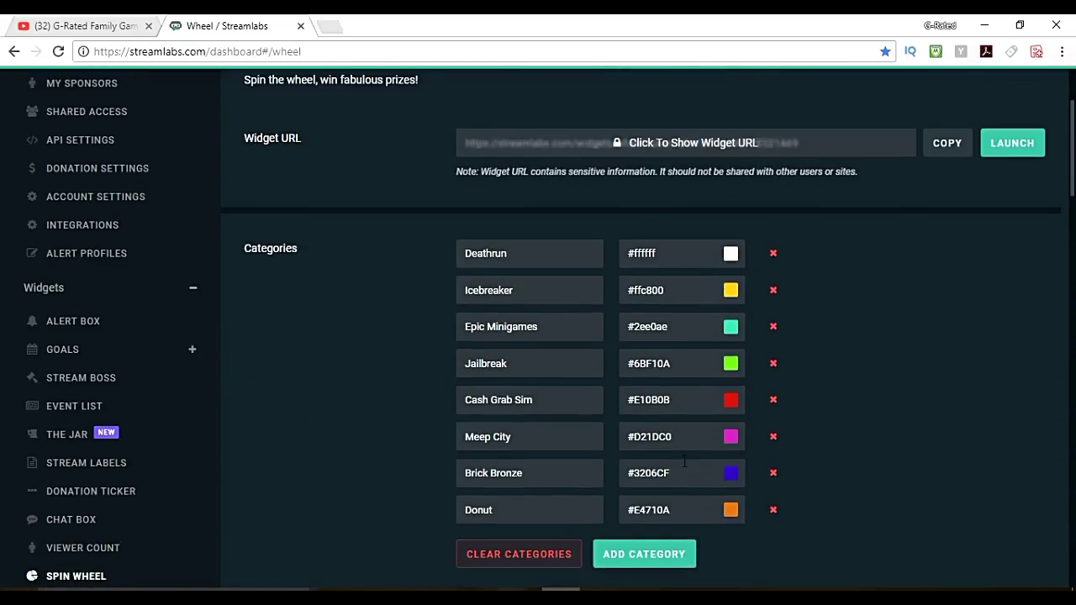
scroll(681, 458, "down", 12)
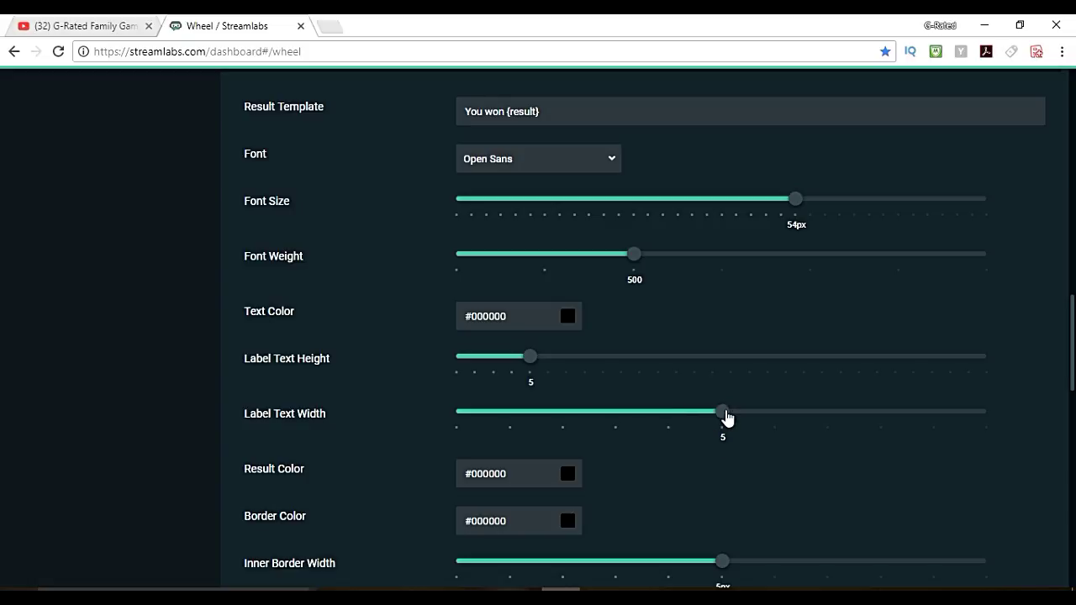
scroll(714, 418, "down", 2)
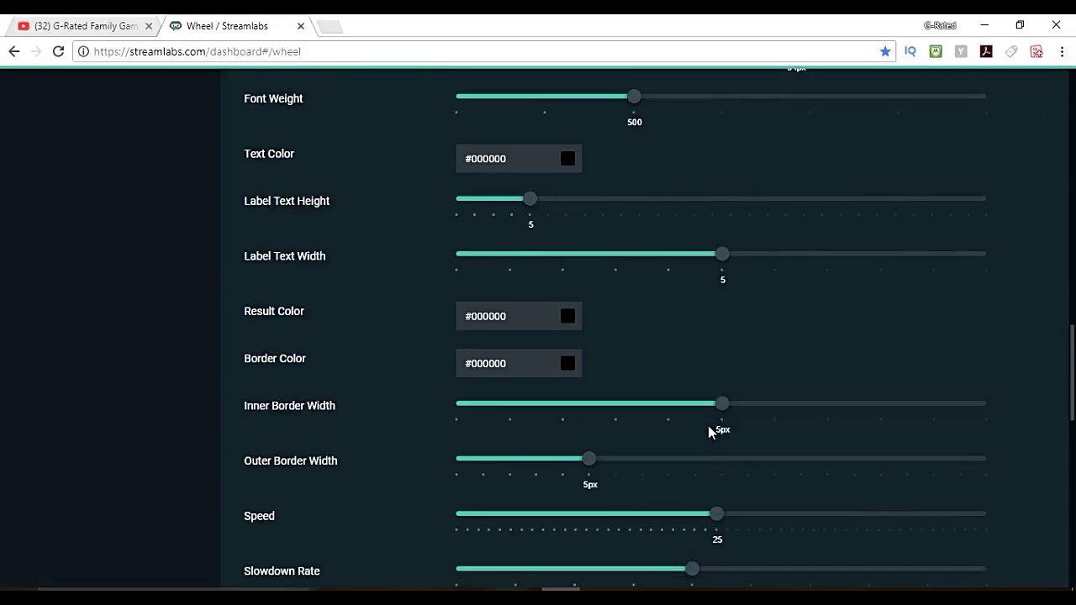
scroll(709, 430, "down", 2)
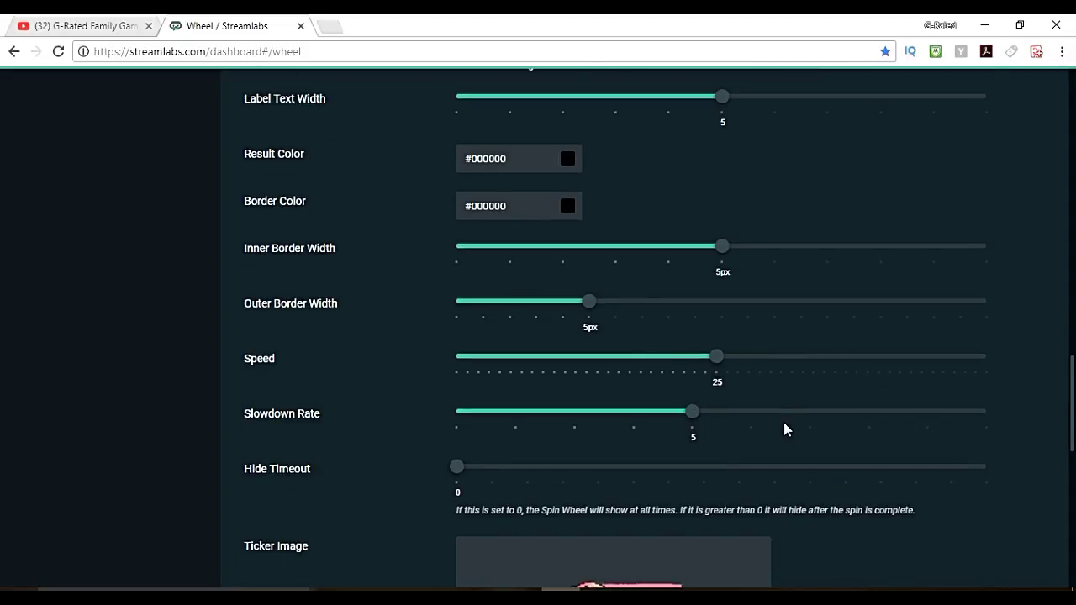
scroll(784, 424, "down", 2)
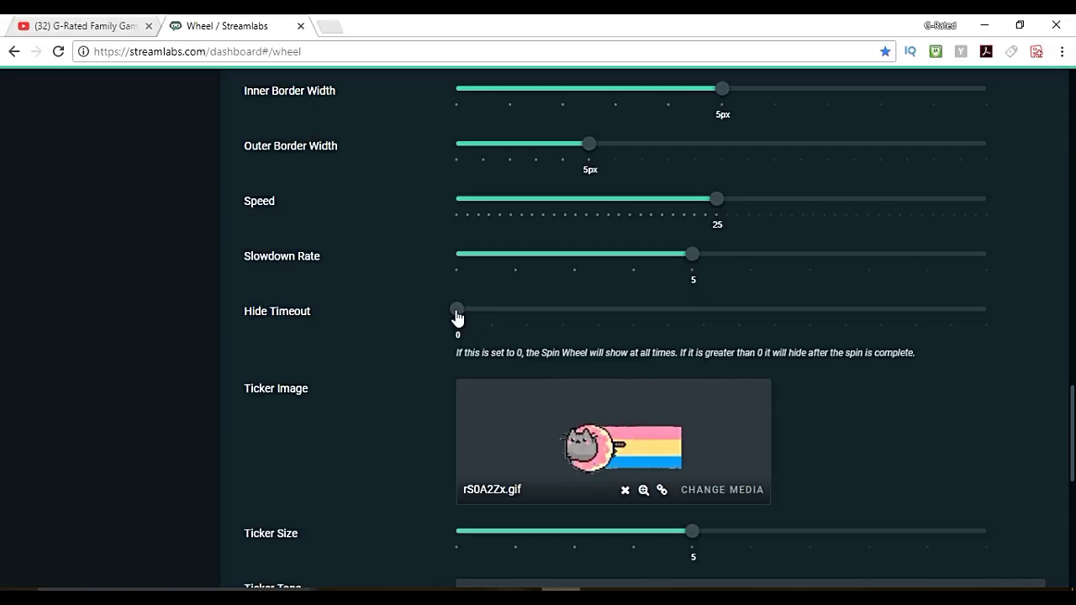
mouse_move(457, 311)
left_mouse_down()
mouse_move(543, 314)
mouse_move(452, 313)
left_mouse_up()
left_click_drag(455, 318, 492, 323)
left_click(670, 335)
left_click_drag(672, 322, 436, 325)
Replace the ticker image with the stock IprghJf.gif of Mario riding Yoshi.
scroll(405, 340, "down", 3)
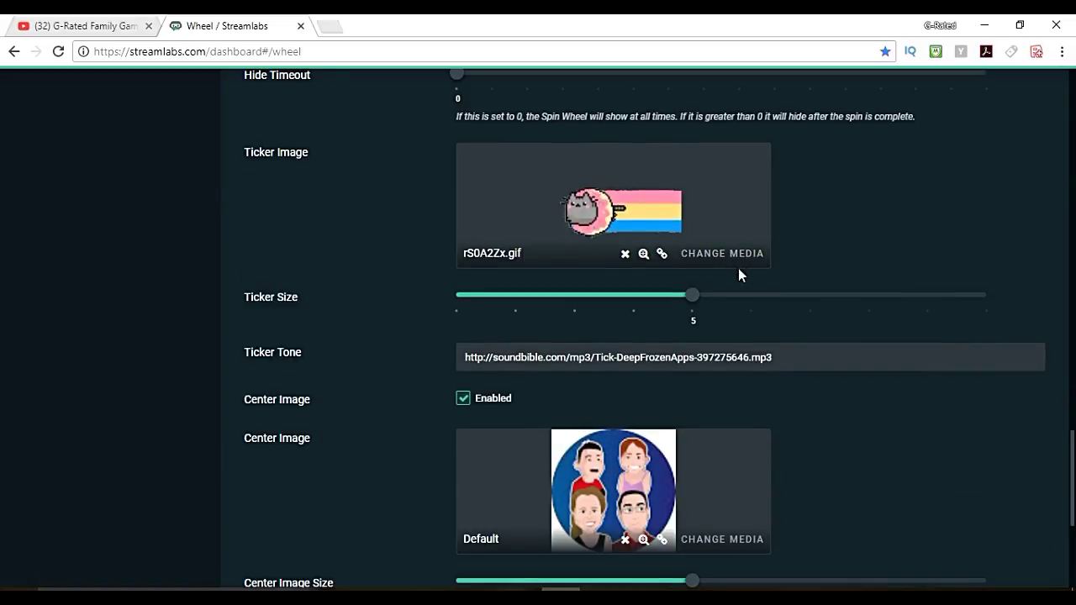
left_click(714, 254)
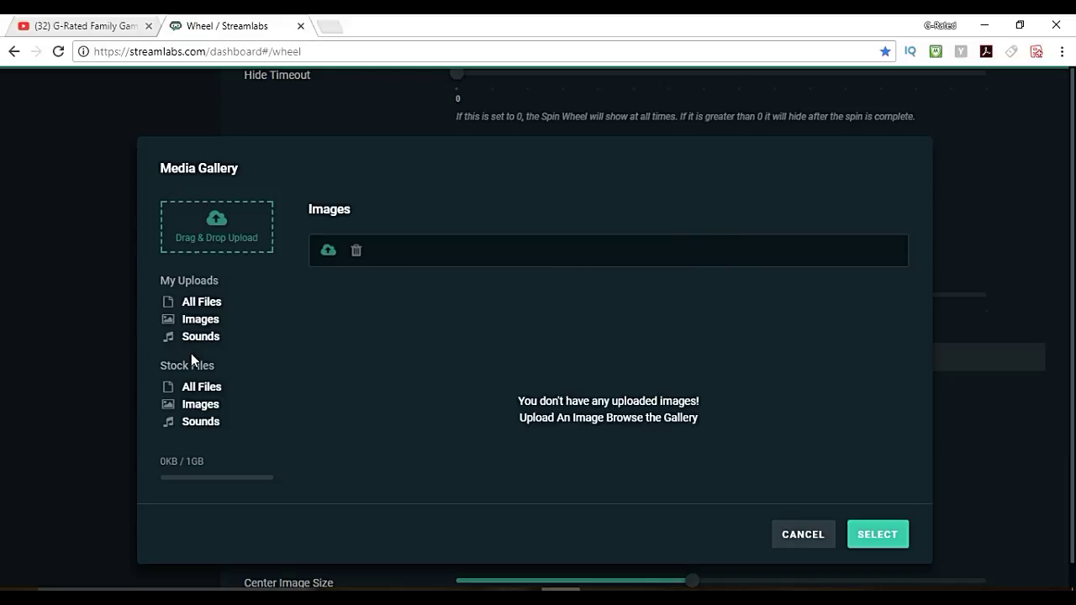
left_click(194, 386)
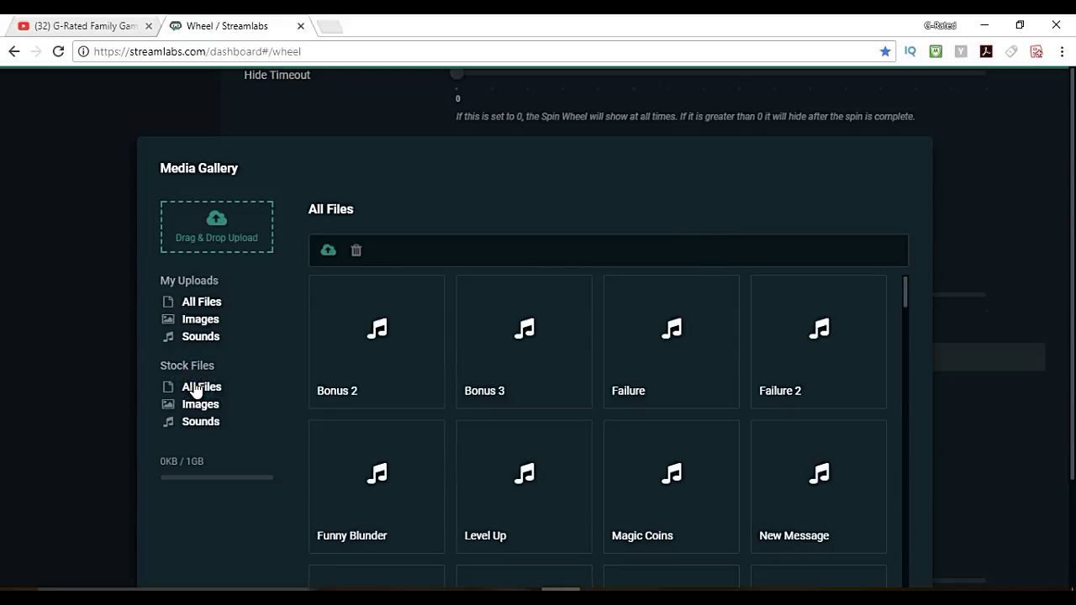
scroll(450, 351, "down", 5)
scroll(451, 348, "down", 6)
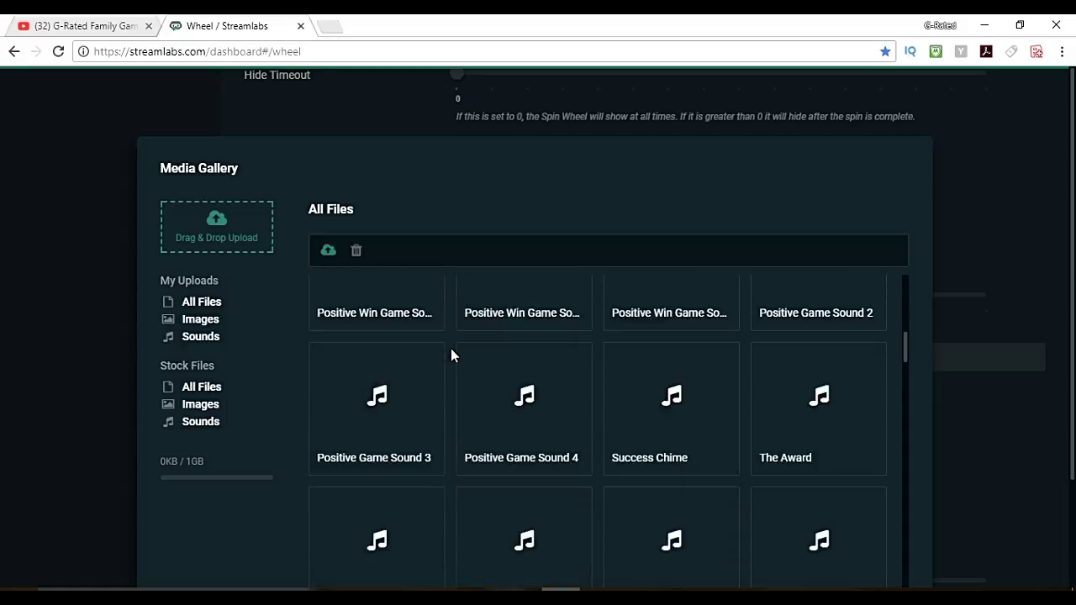
mouse_move(493, 410)
scroll(477, 387, "down", 10)
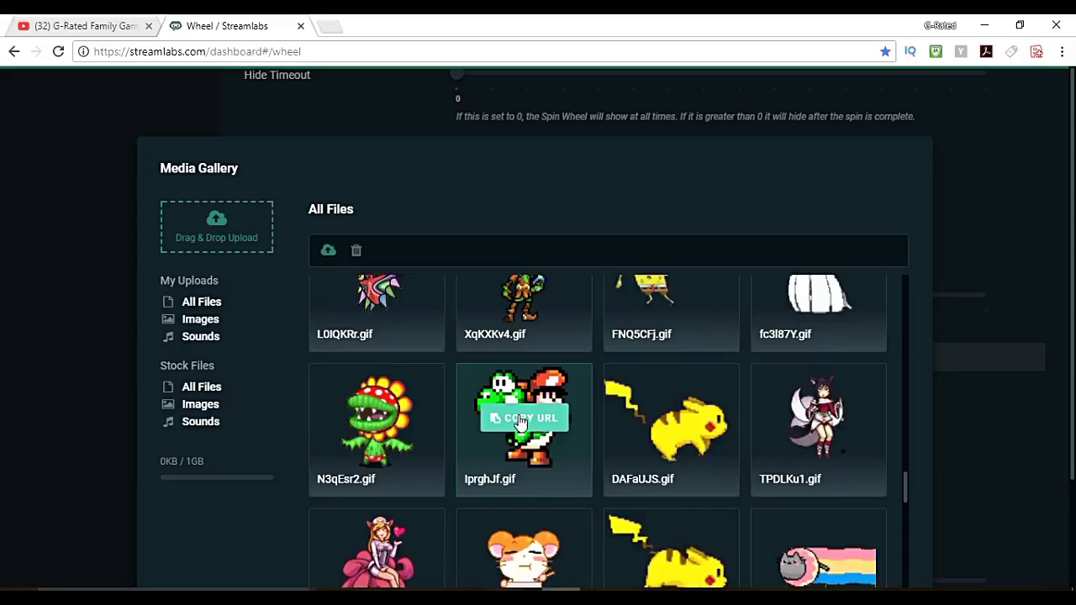
left_click(521, 423)
scroll(710, 410, "down", 4)
scroll(728, 412, "down", 5)
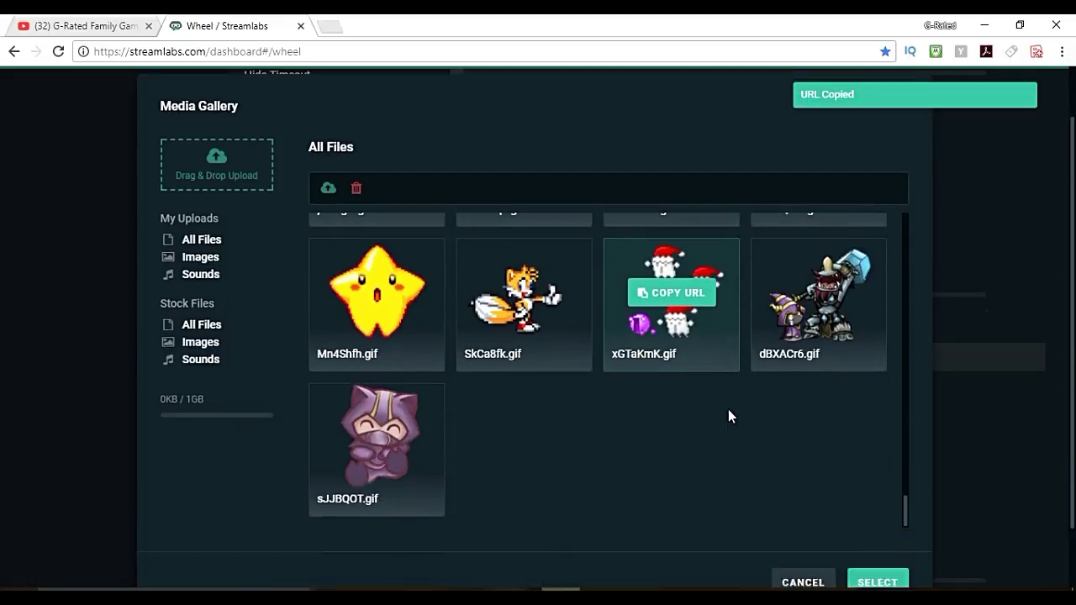
left_click(882, 510)
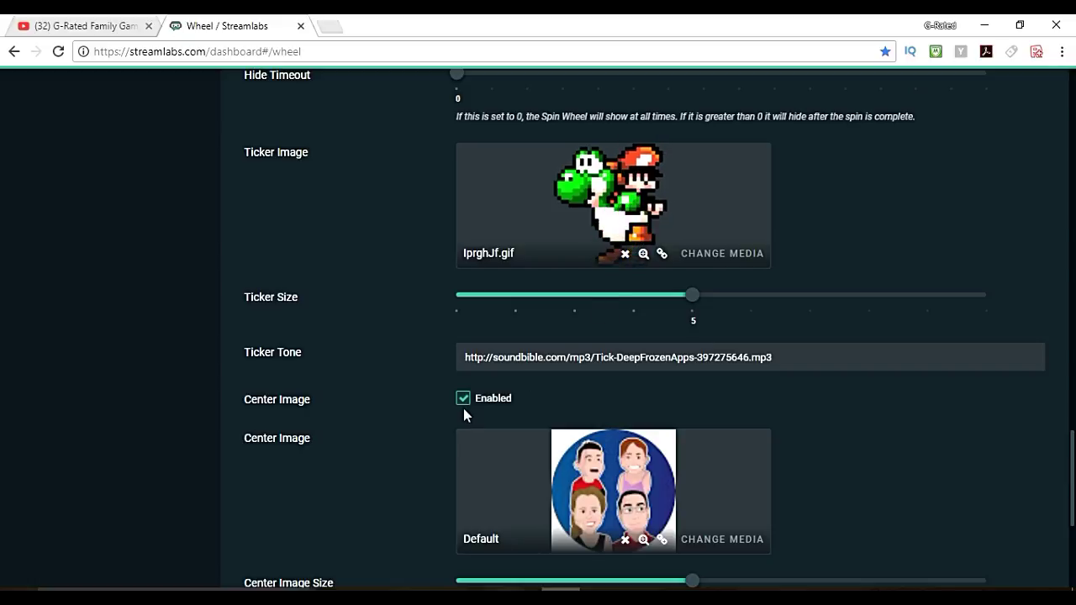
left_click(822, 362)
scroll(605, 374, "up", 2)
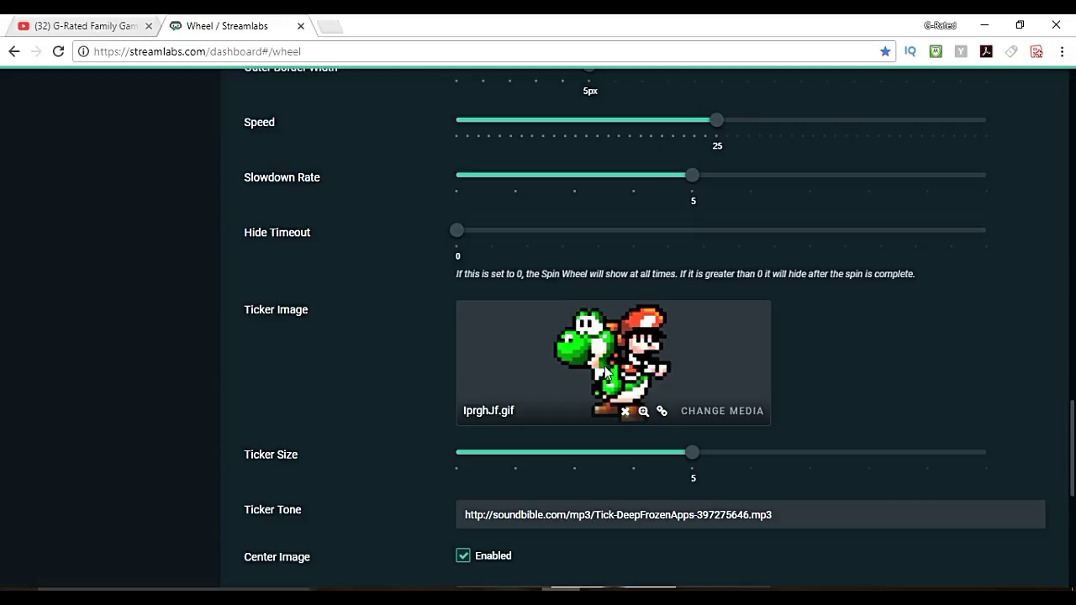
scroll(872, 396, "down", 5)
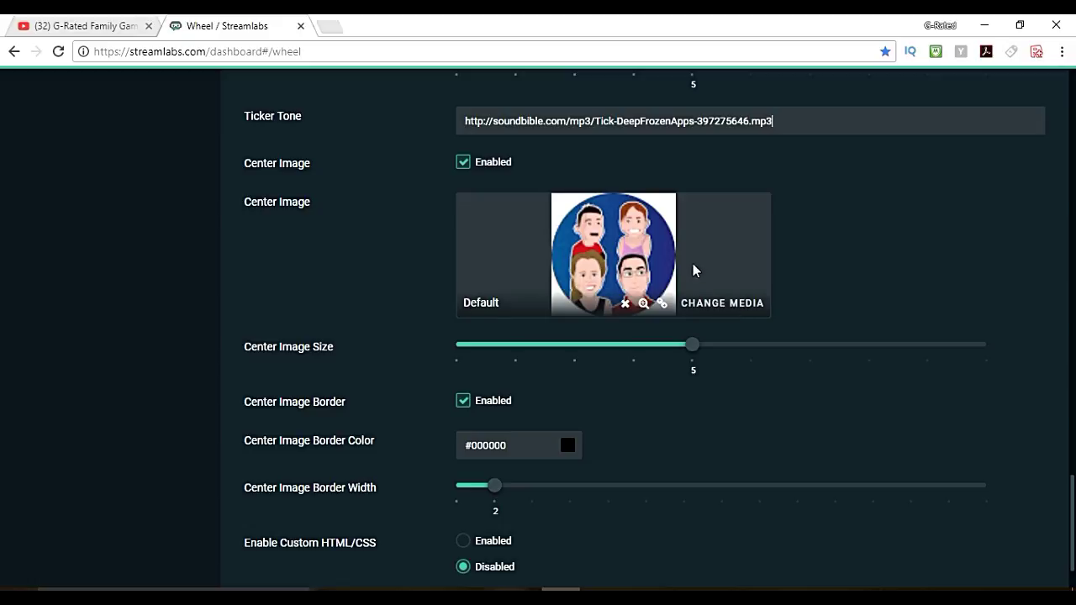
left_click(704, 304)
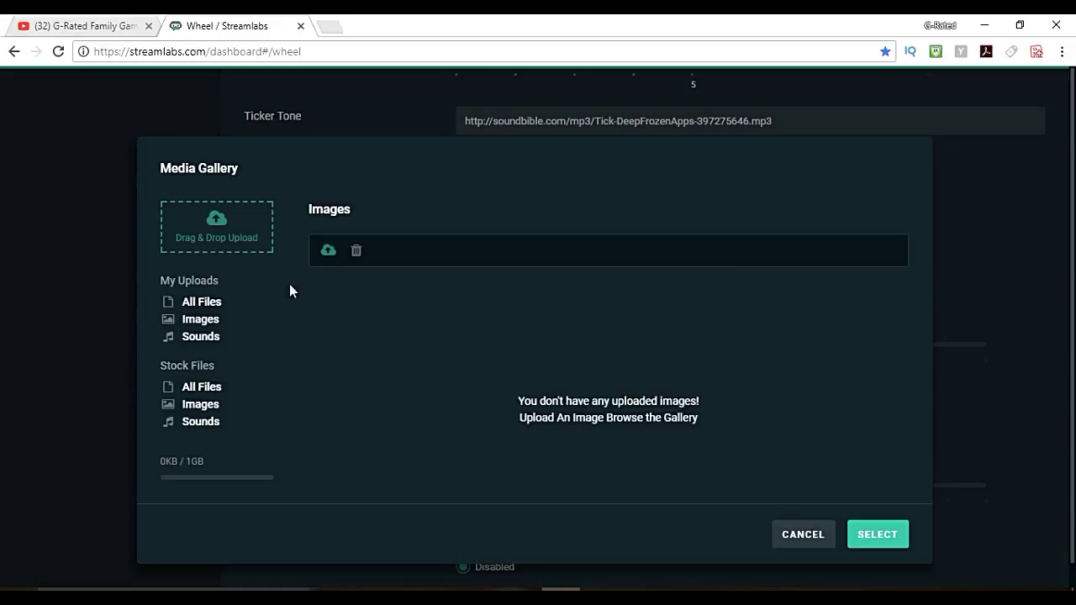
left_click(857, 536)
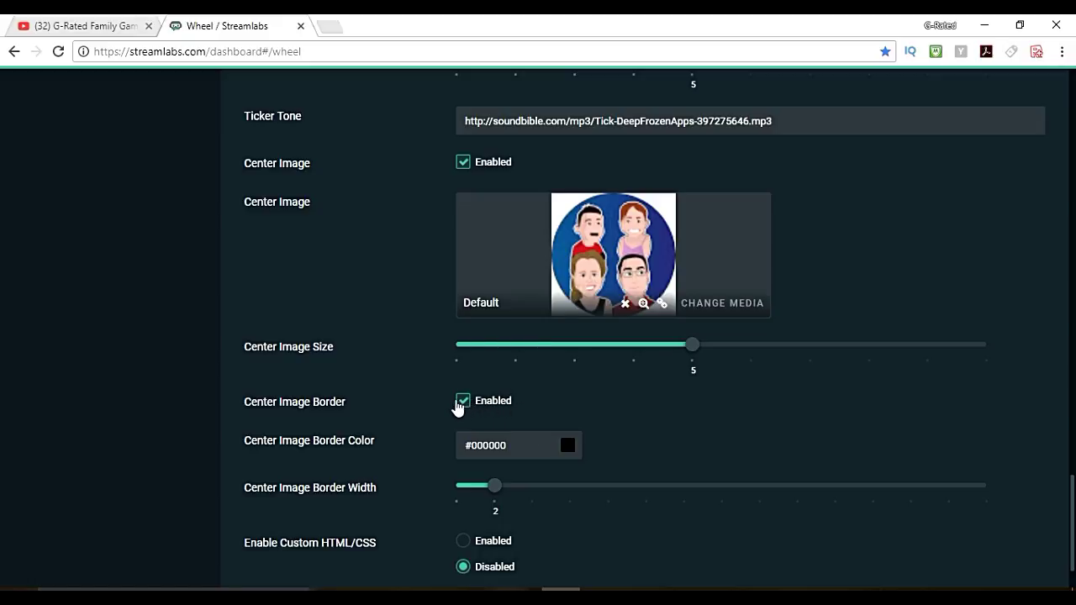
Toggle Custom HTML/CSS on and back off, then save the Spin Wheel settings.
scroll(446, 407, "down", 1)
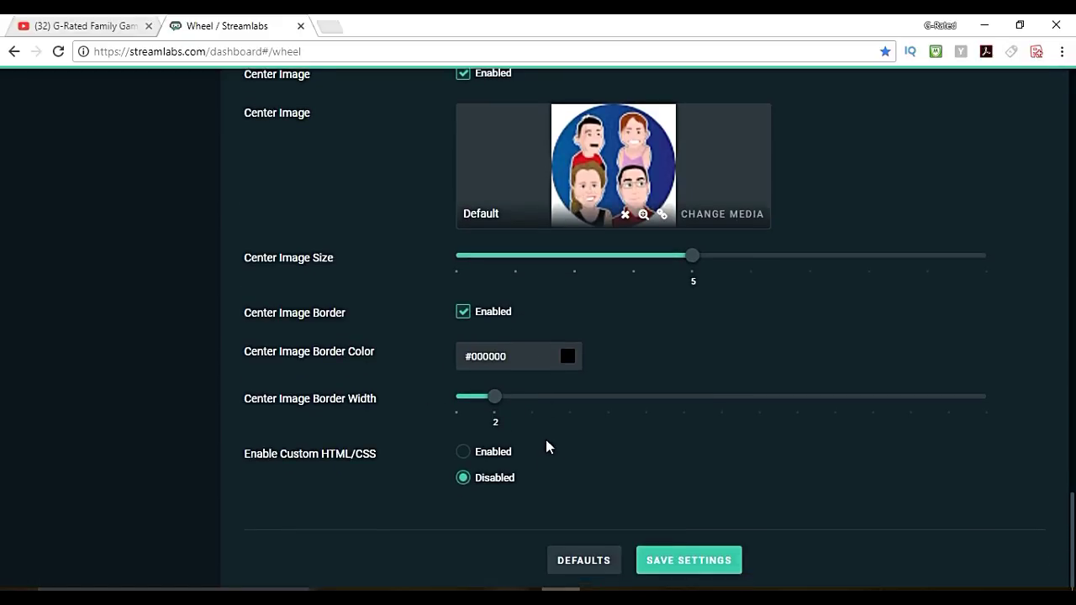
left_click(461, 454)
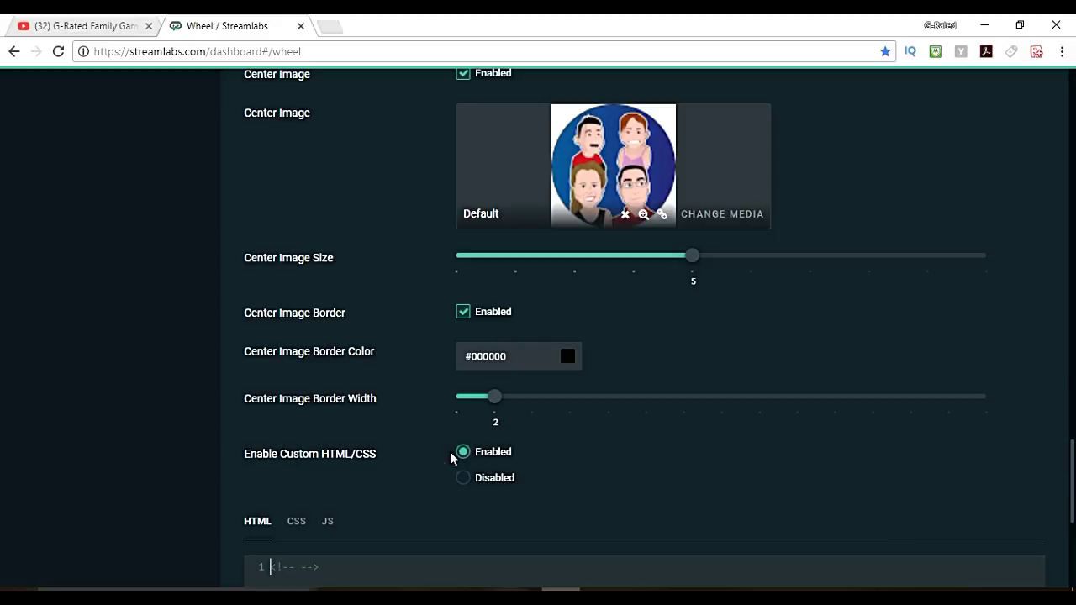
scroll(426, 385, "down", 3)
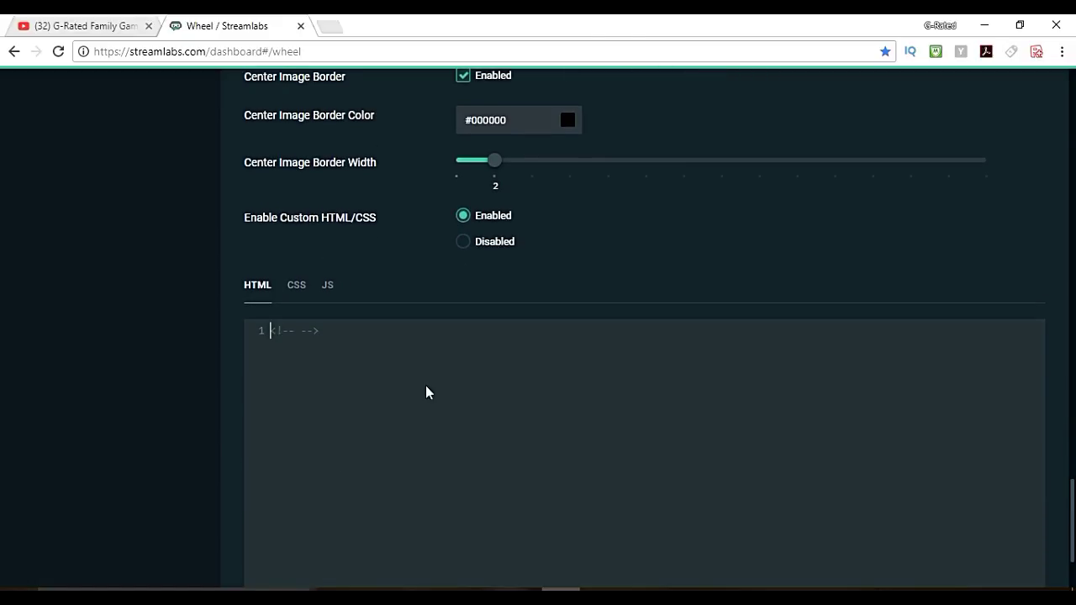
left_click(465, 248)
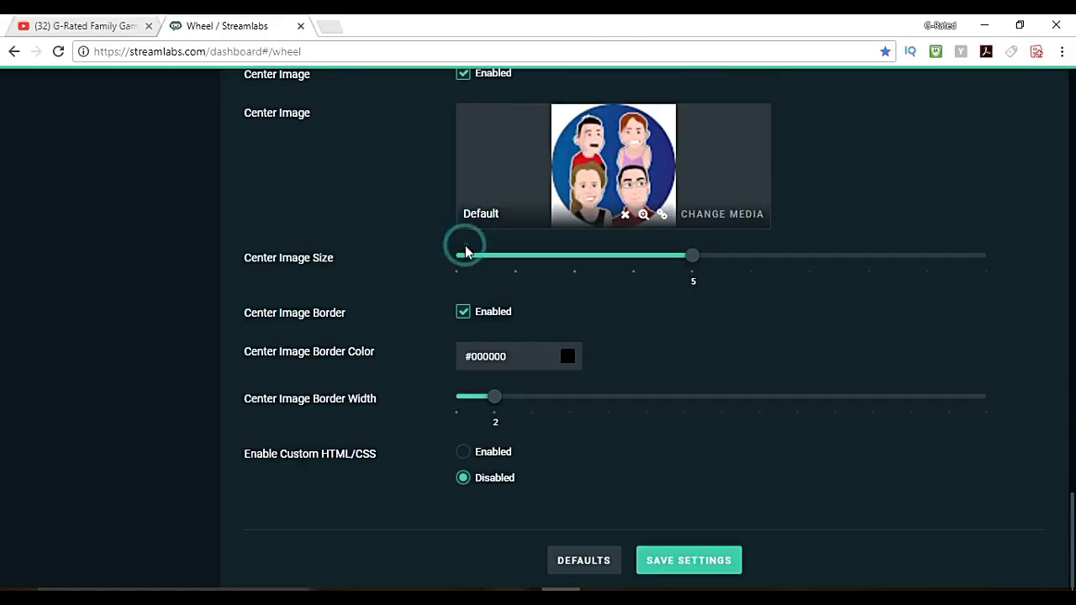
left_click(690, 562)
Copy the Spin Wheel widget URL from the top of the page.
scroll(734, 513, "up", 20)
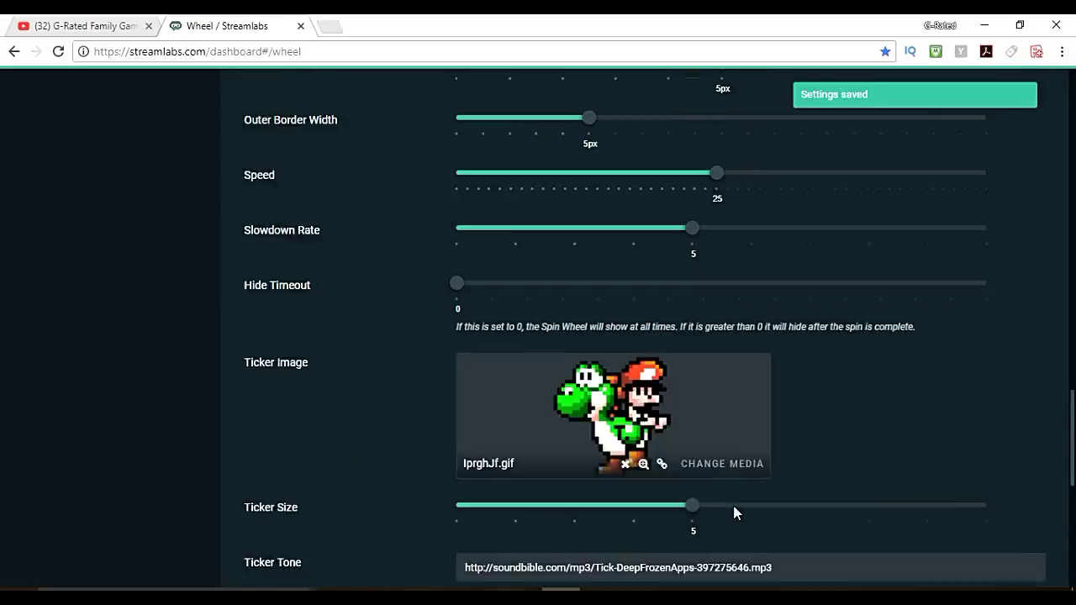
scroll(733, 513, "up", 1)
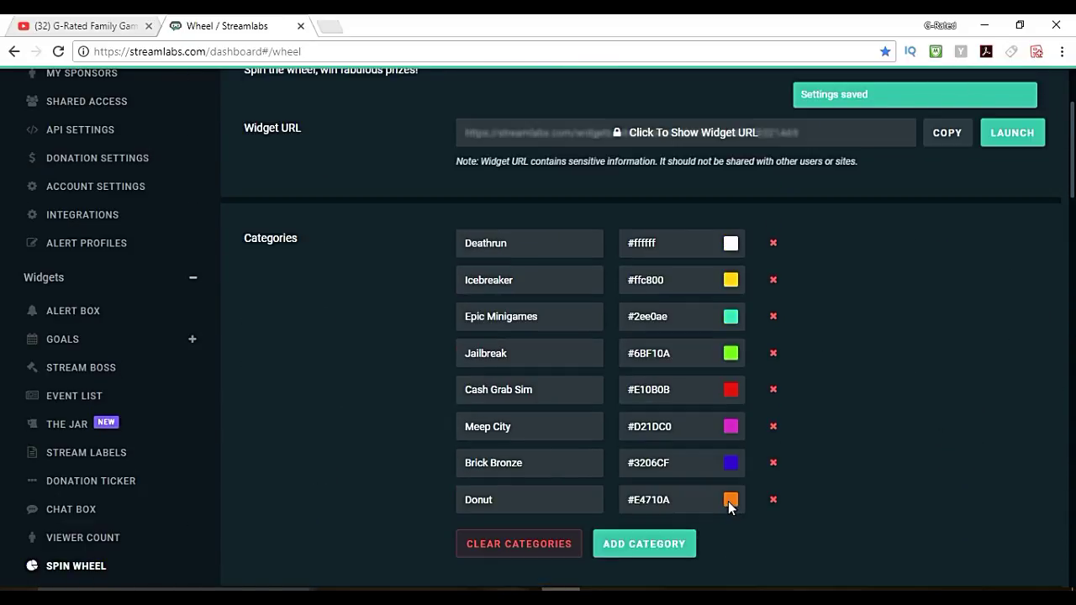
scroll(693, 451, "up", 3)
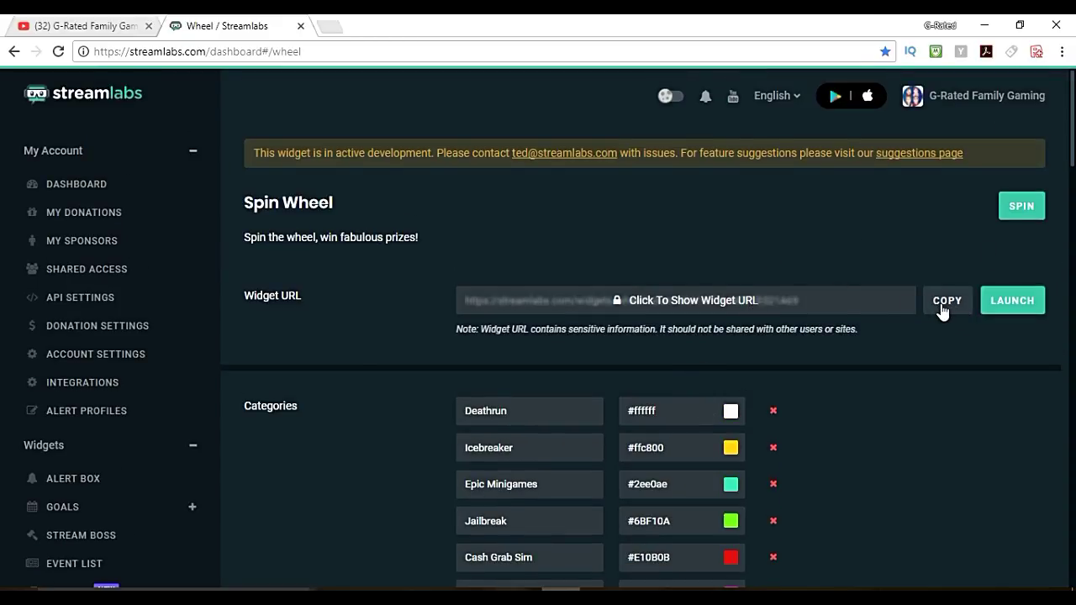
left_click(942, 309)
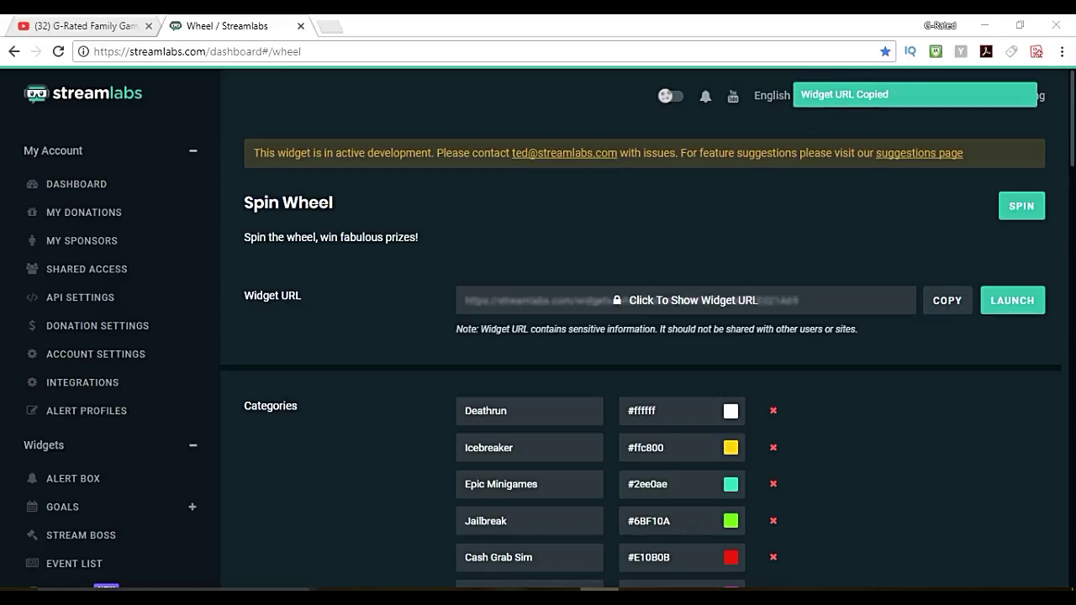
Recopy the Spin Wheel widget URL, then bring up OBS's list of source types under Sources.
key("alt+Tab")
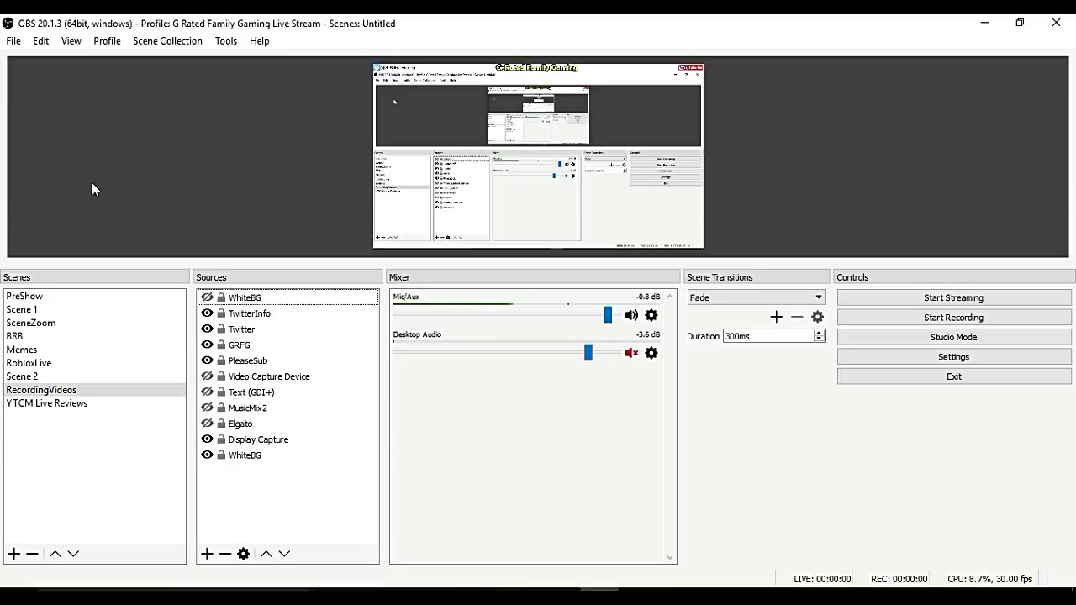
left_click(891, 327)
left_click(206, 554)
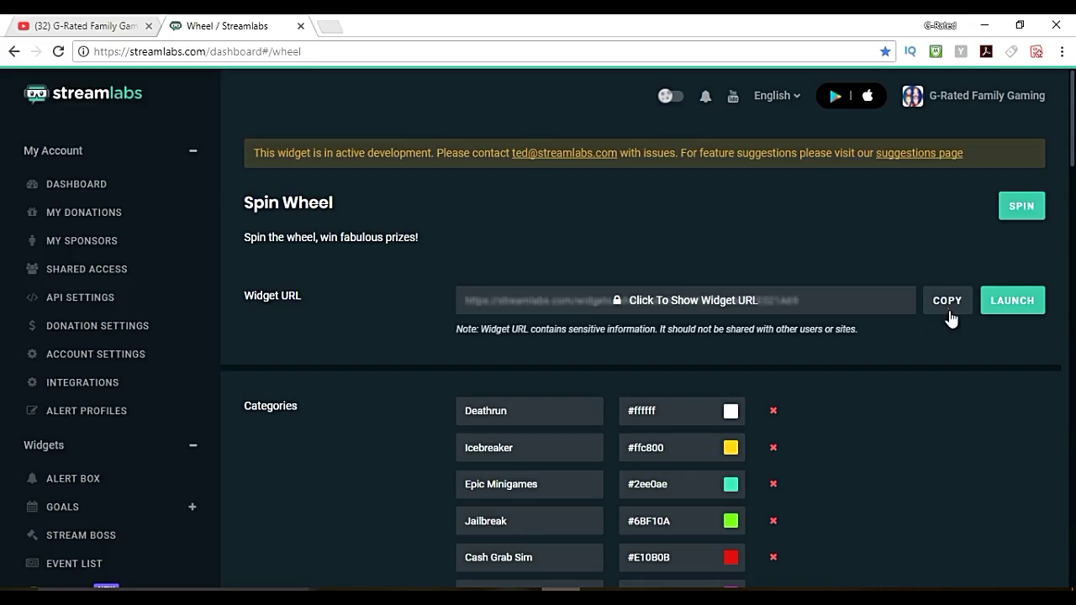
left_click(950, 312)
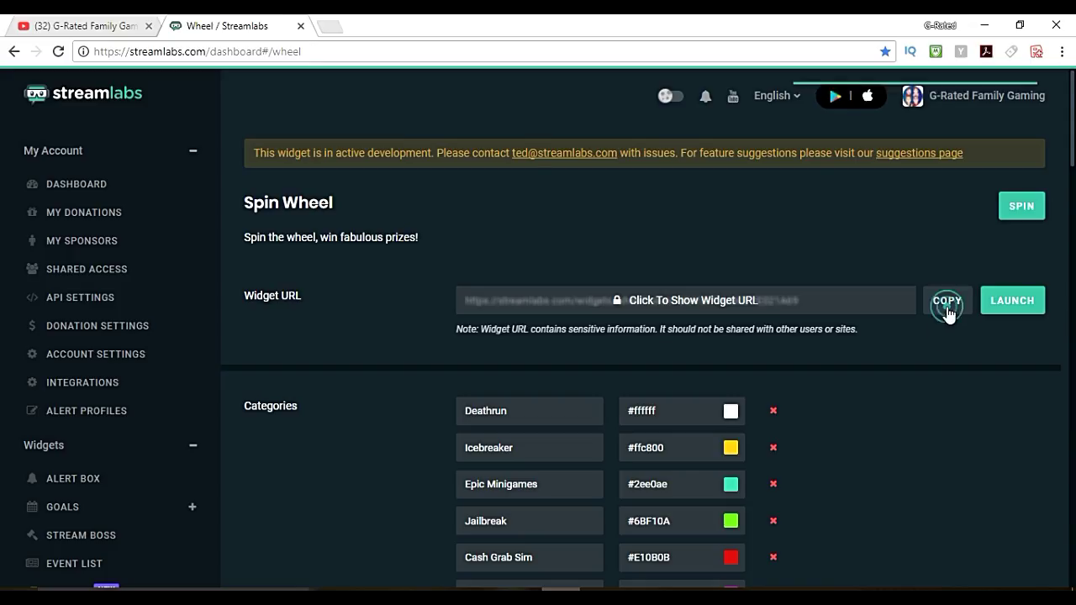
left_click(984, 25)
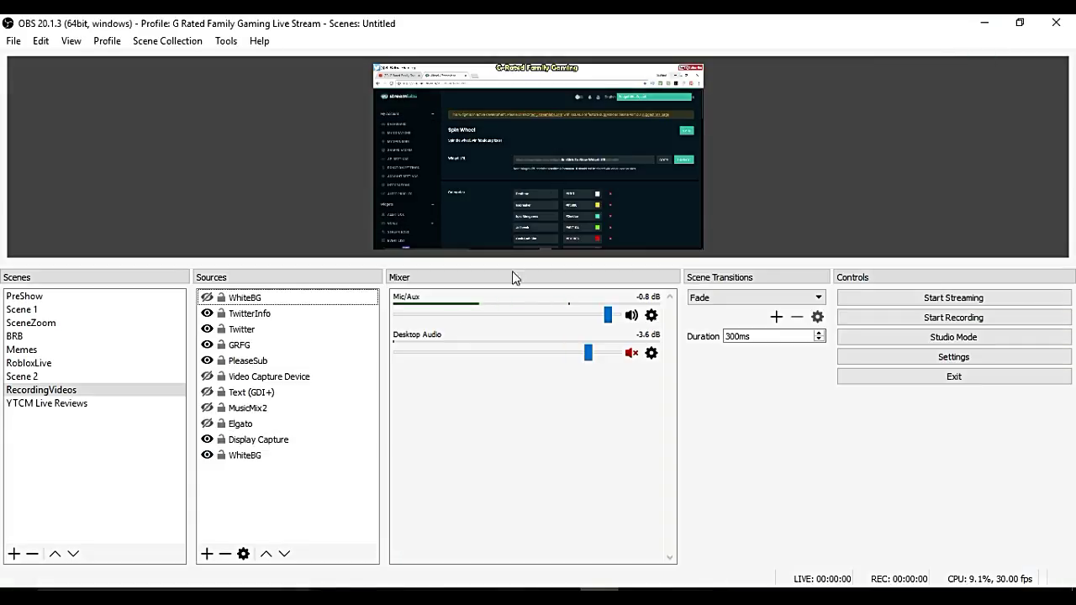
left_click(207, 553)
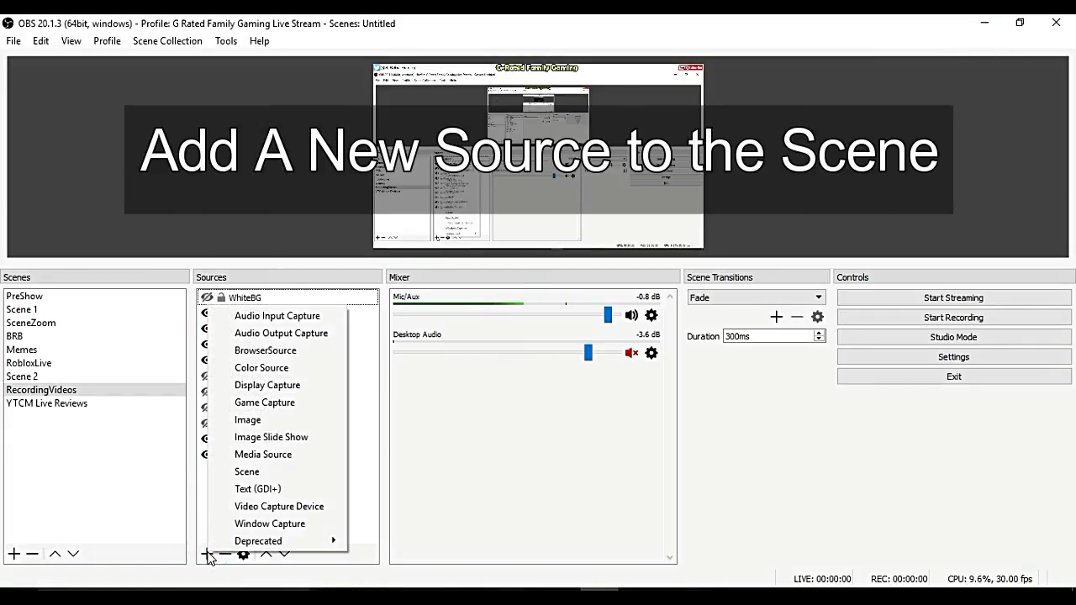
Add a Browser source named SPinWheel to the scene.
left_click(273, 358)
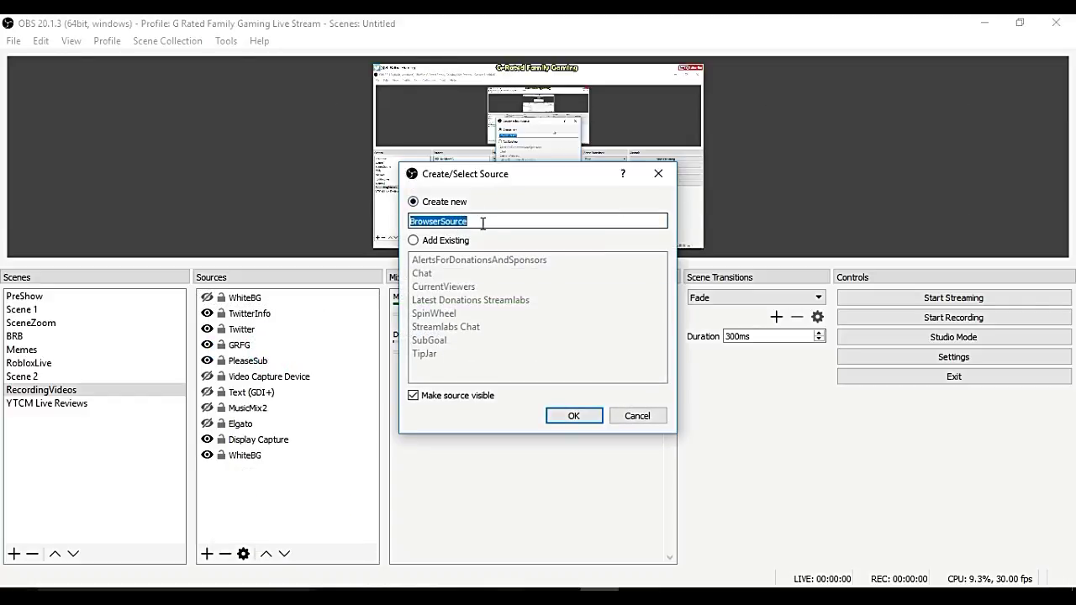
left_click(482, 223)
double_click(481, 223)
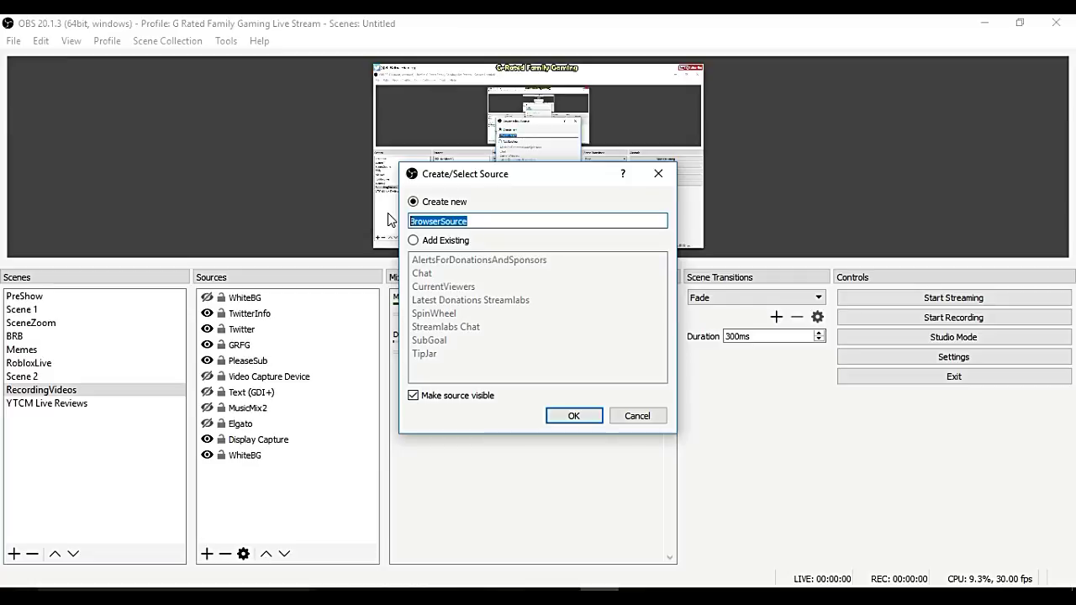
type("SPinWheel")
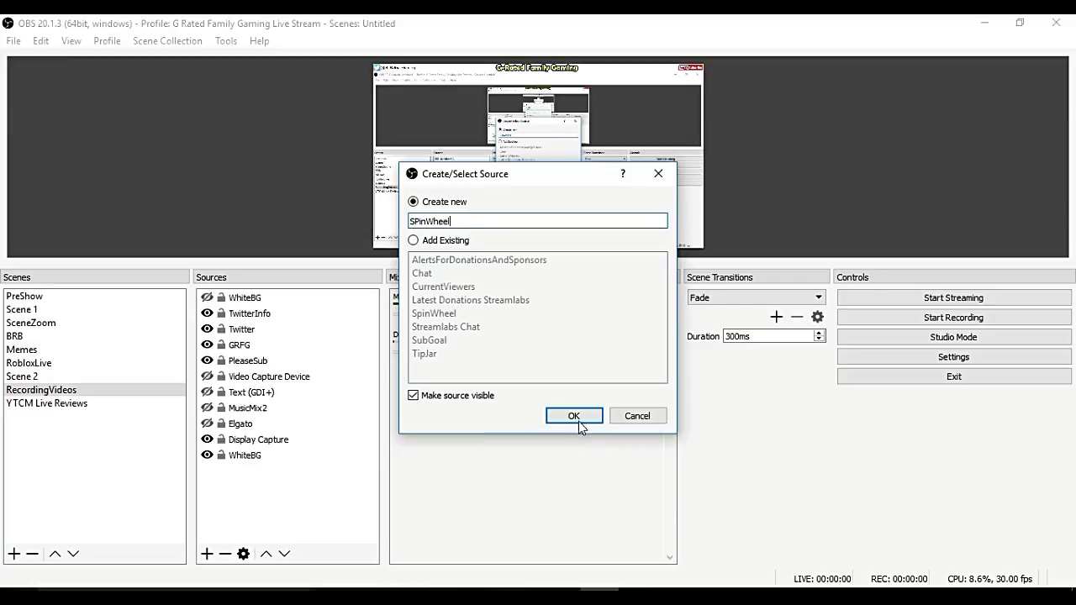
left_click(579, 420)
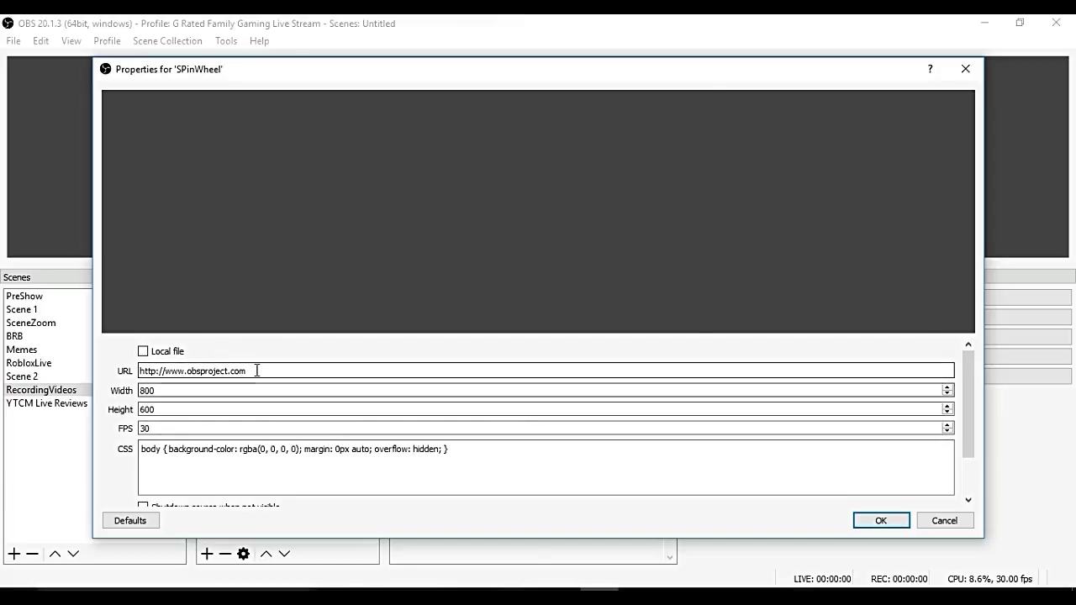
Paste the Streamlabs widget URL into the source and set its size to 800 by 800.
triple_click(266, 372)
key("BackSpace")
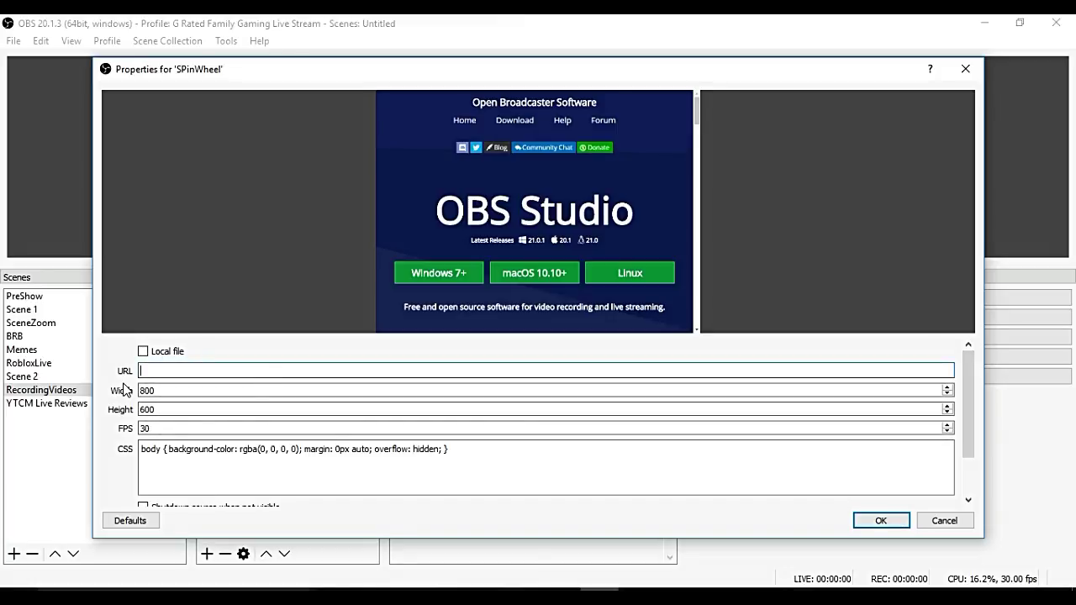
key("ctrl+v")
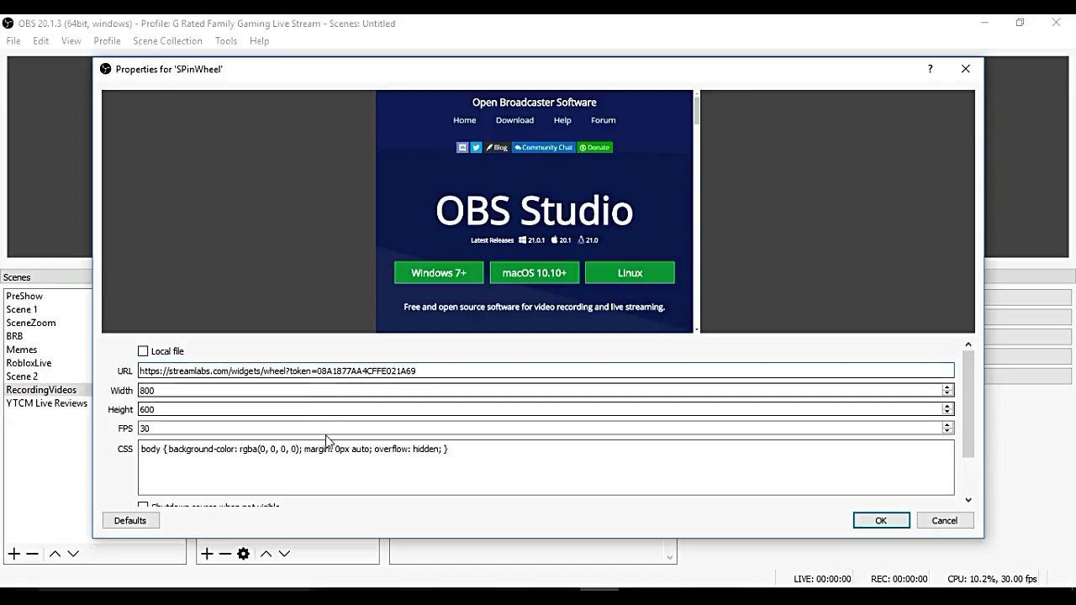
left_click(164, 412)
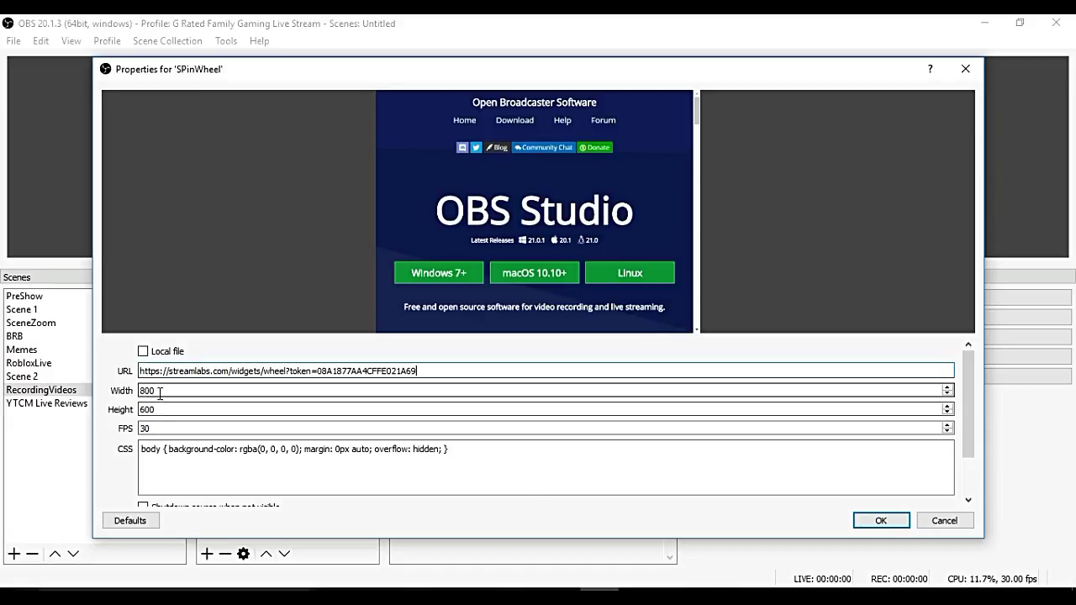
left_click_drag(158, 408, 130, 407)
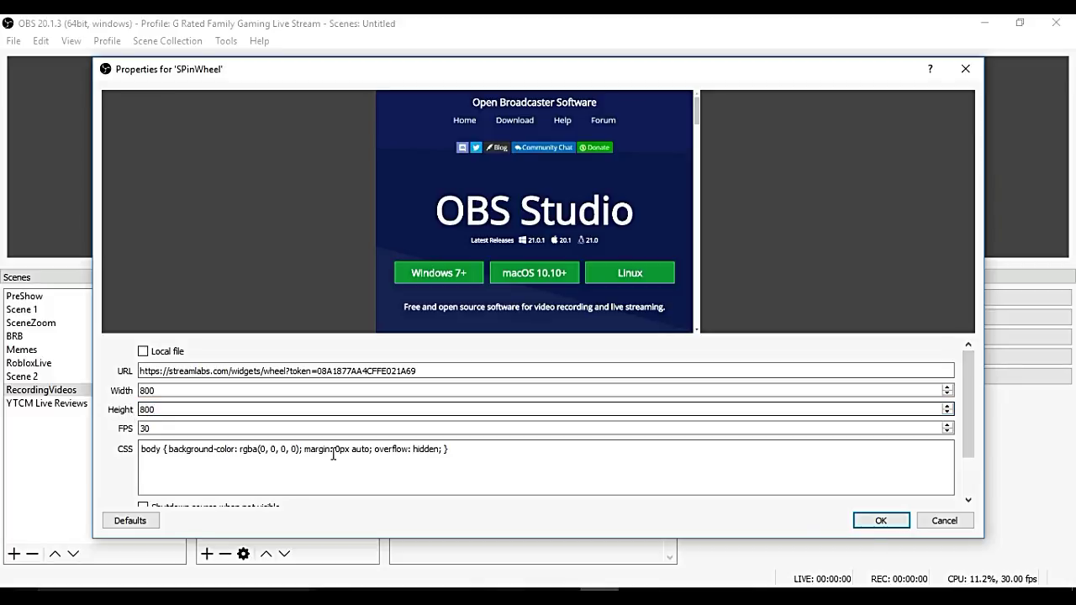
Apply the browser source, then enlarge and shift the wheel in the preview, and snap OBS right.
left_click(880, 521)
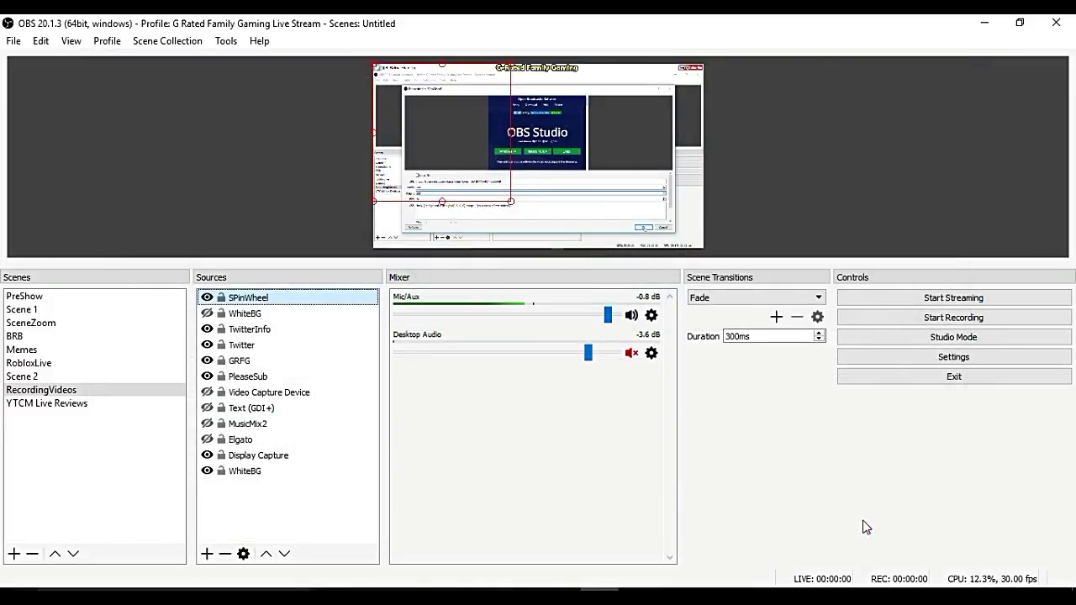
left_click_drag(504, 119, 552, 134)
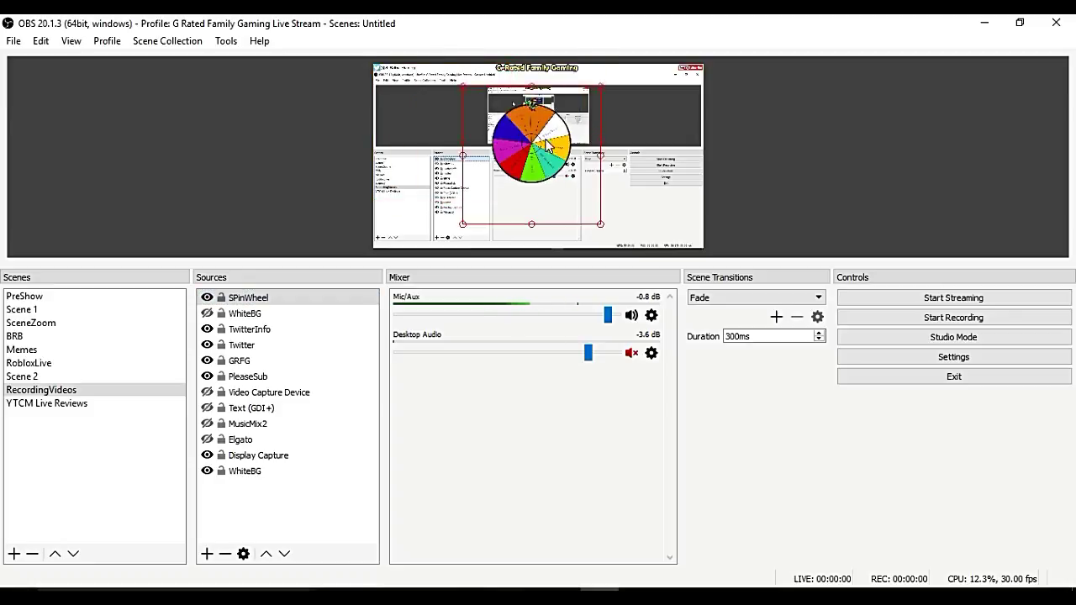
left_click_drag(462, 226, 370, 252)
left_click_drag(609, 172, 645, 178)
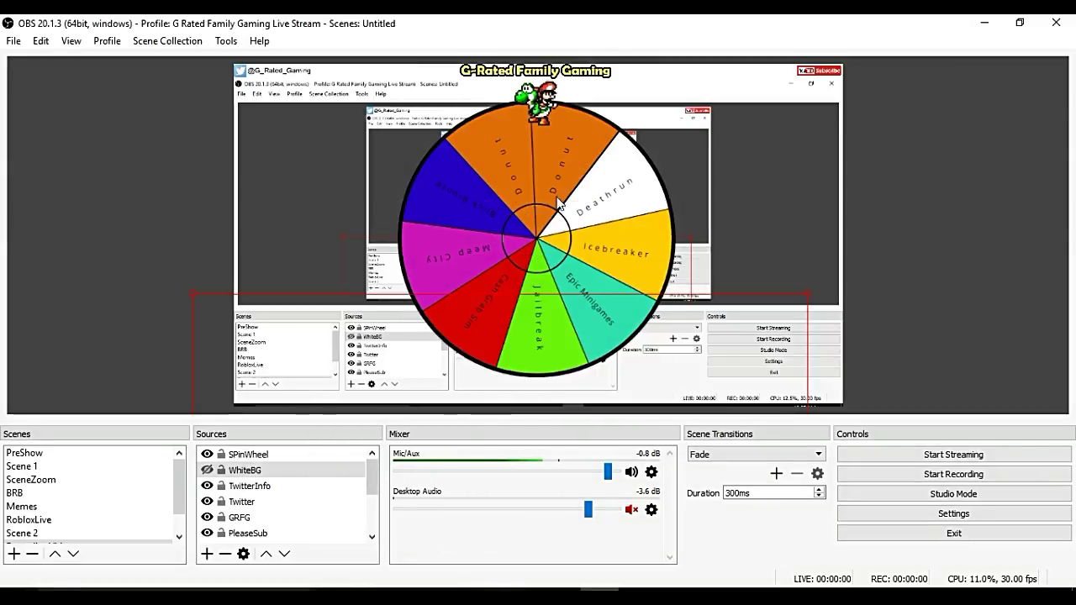
left_click_drag(496, 24, 1075, 76)
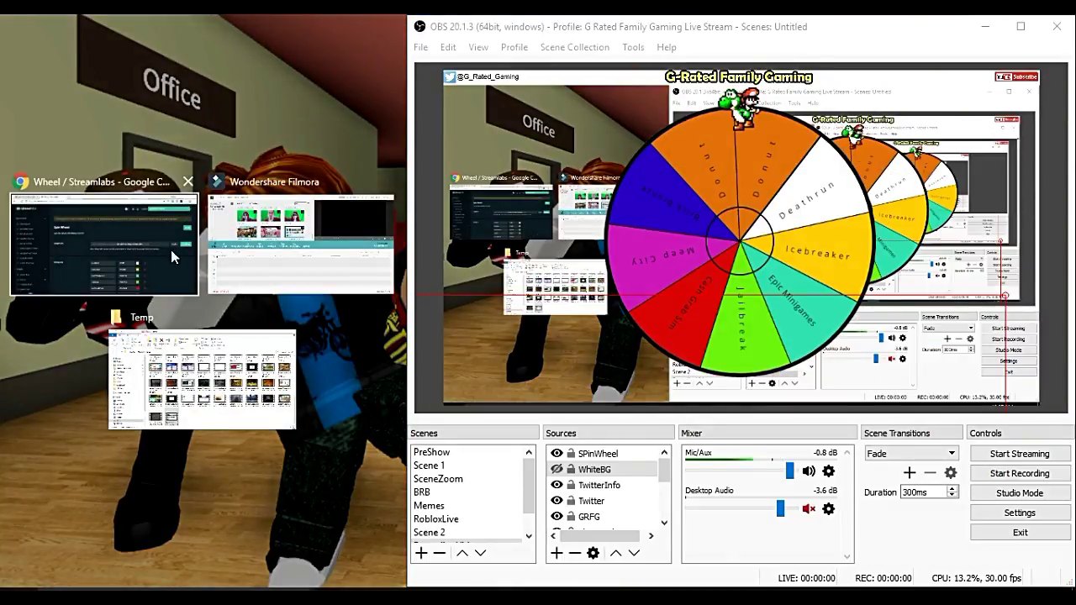
With Chrome snapped left, delete the second Donut entry under Section Weights, then select the wheel in OBS.
left_click(162, 261)
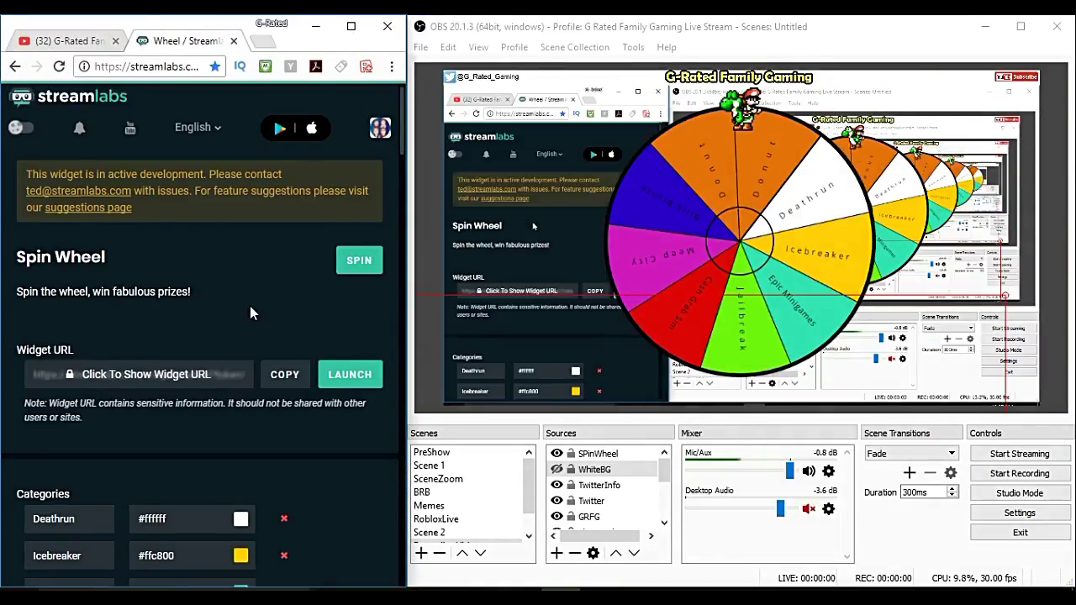
scroll(250, 306, "down", 5)
scroll(249, 306, "up", 5)
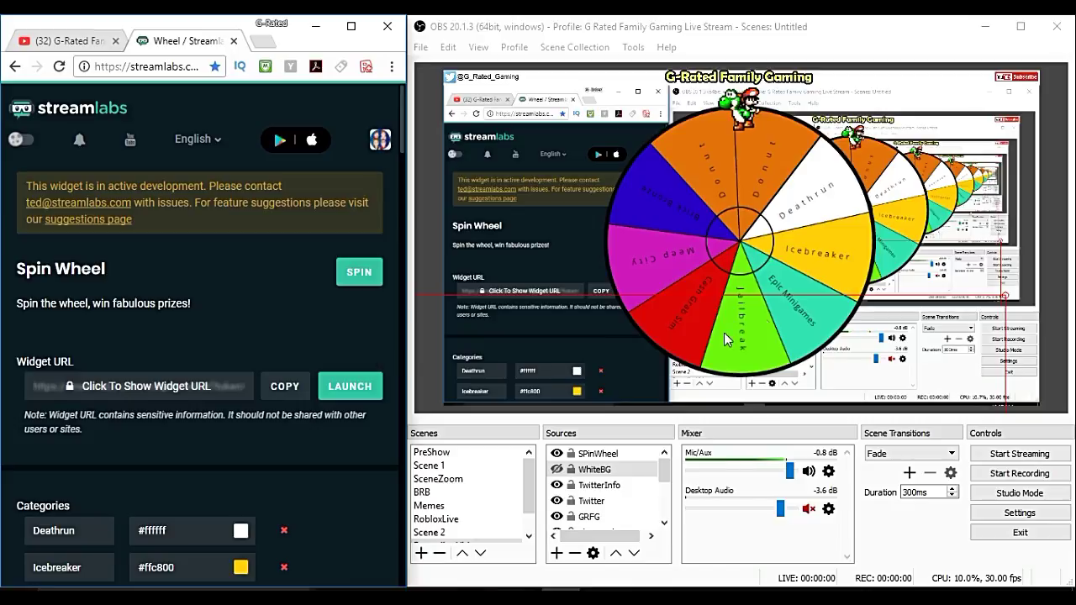
scroll(279, 465, "down", 2)
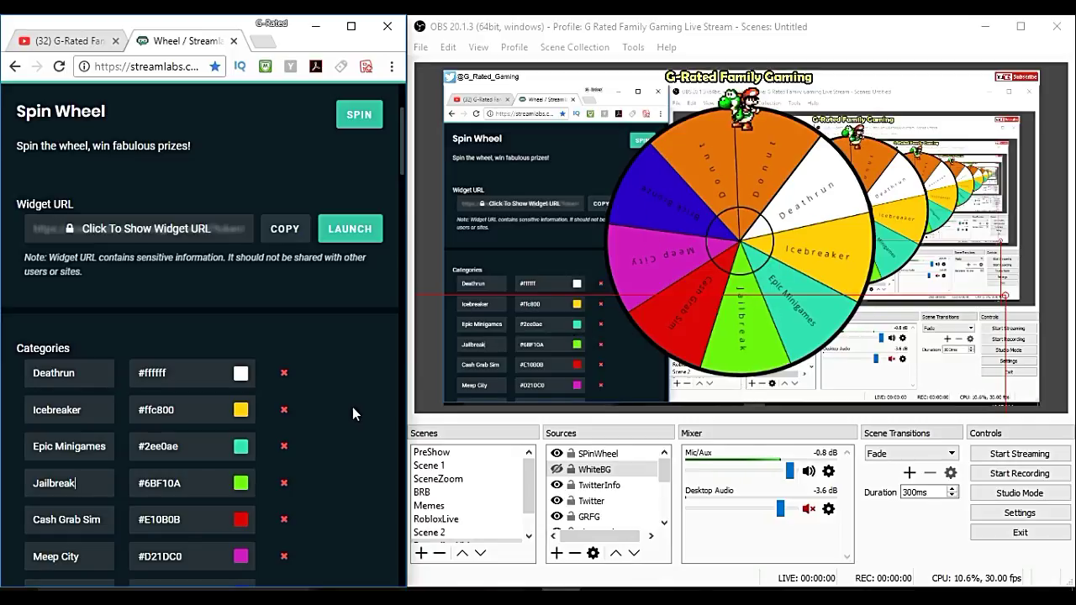
scroll(353, 407, "down", 3)
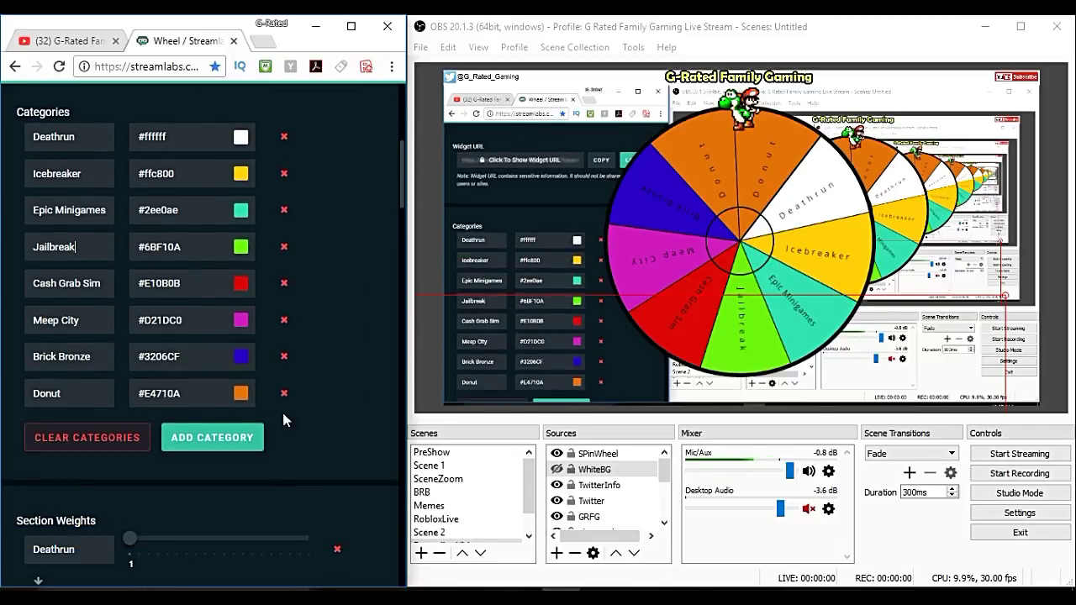
scroll(117, 433, "down", 3)
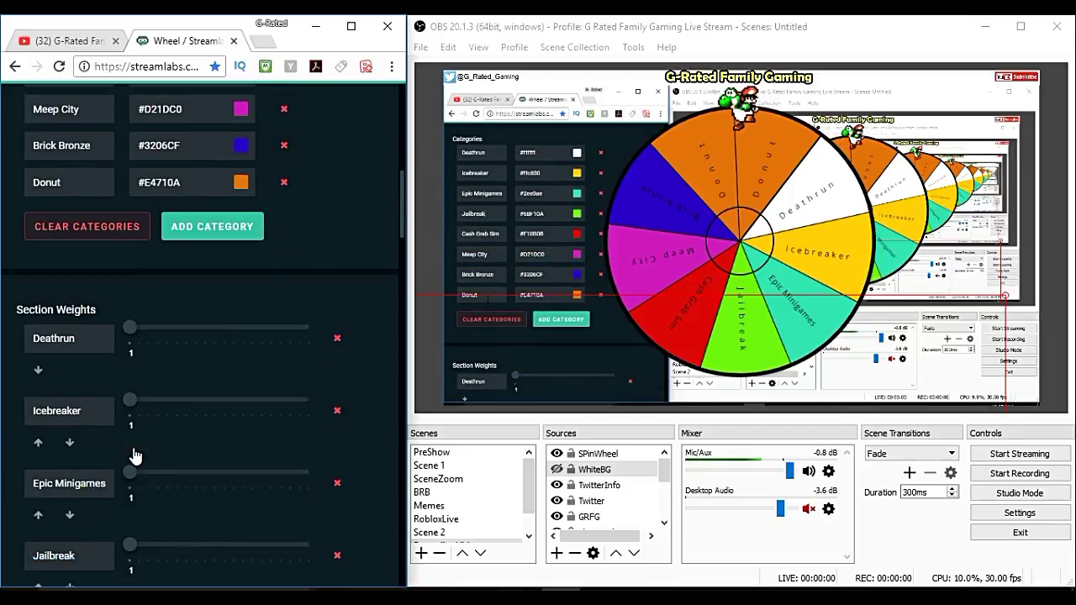
scroll(134, 456, "down", 6)
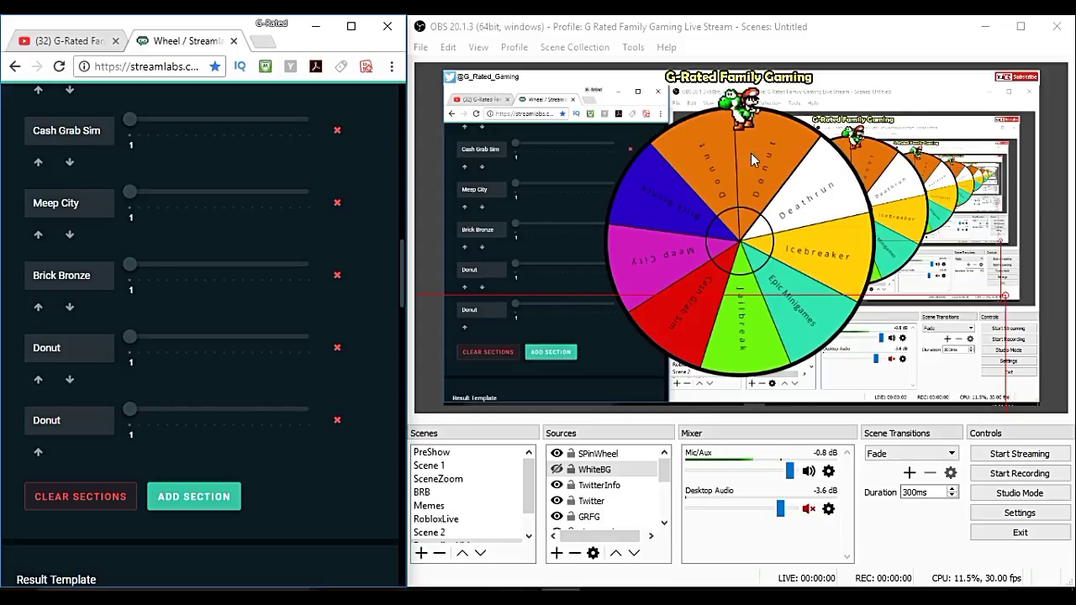
left_click(338, 421)
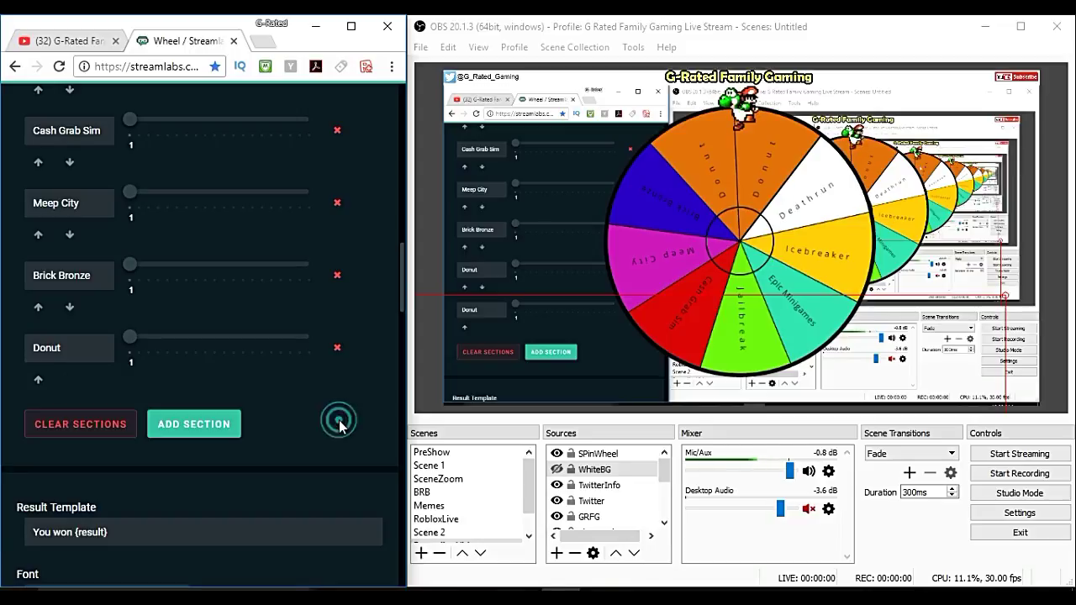
left_click(813, 190)
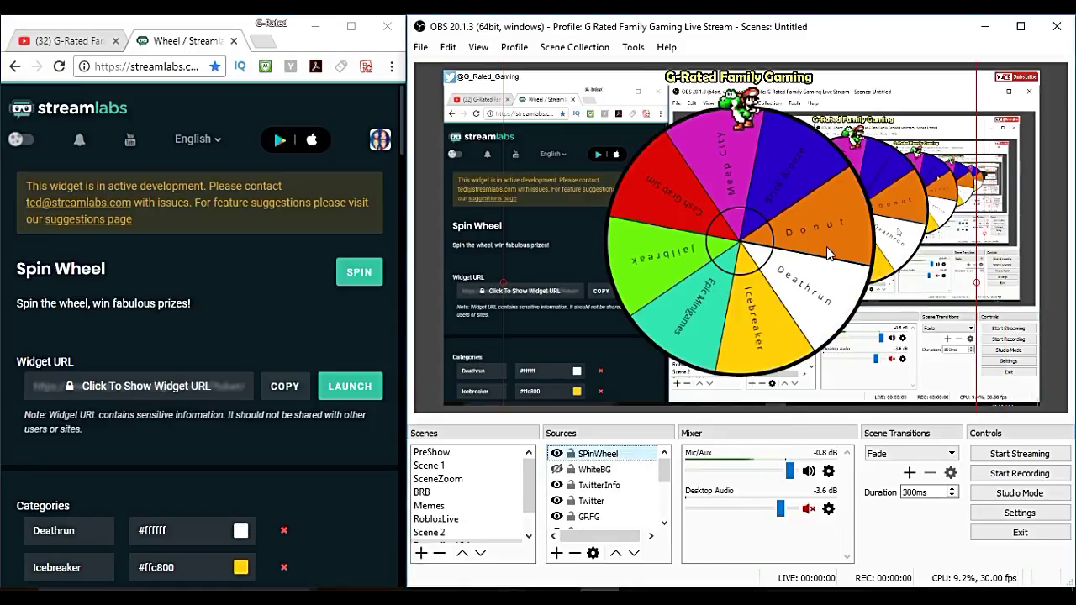
scroll(195, 389, "down", 5)
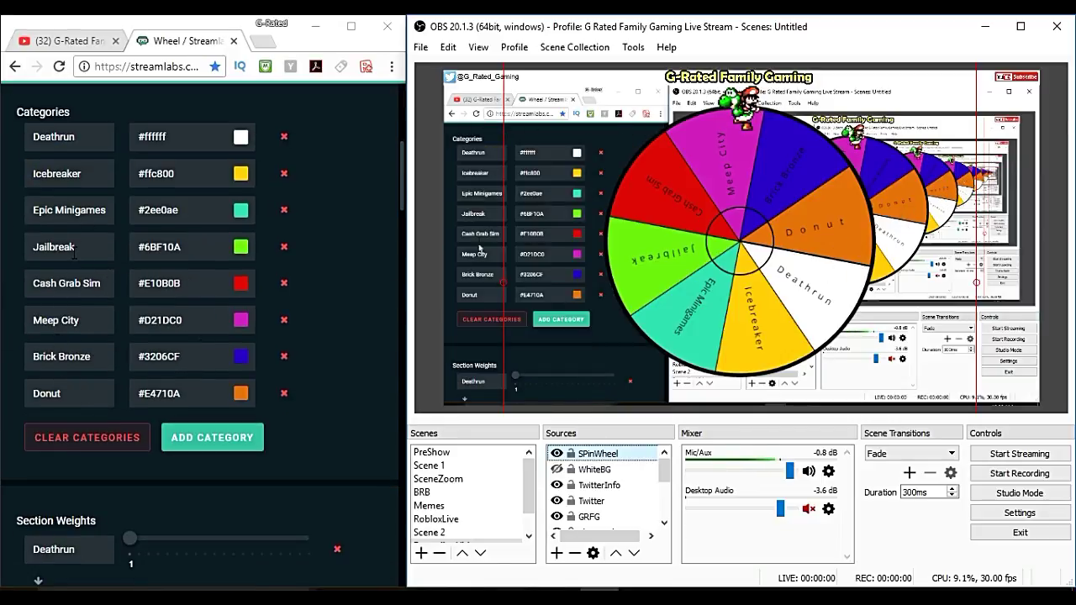
scroll(97, 235, "down", 1)
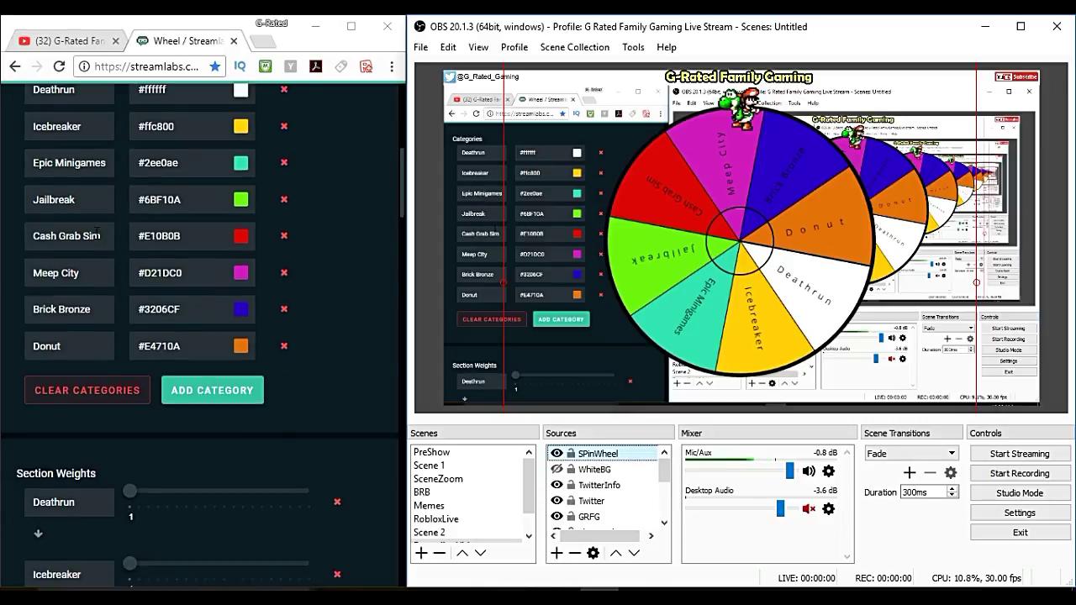
scroll(97, 236, "down", 9)
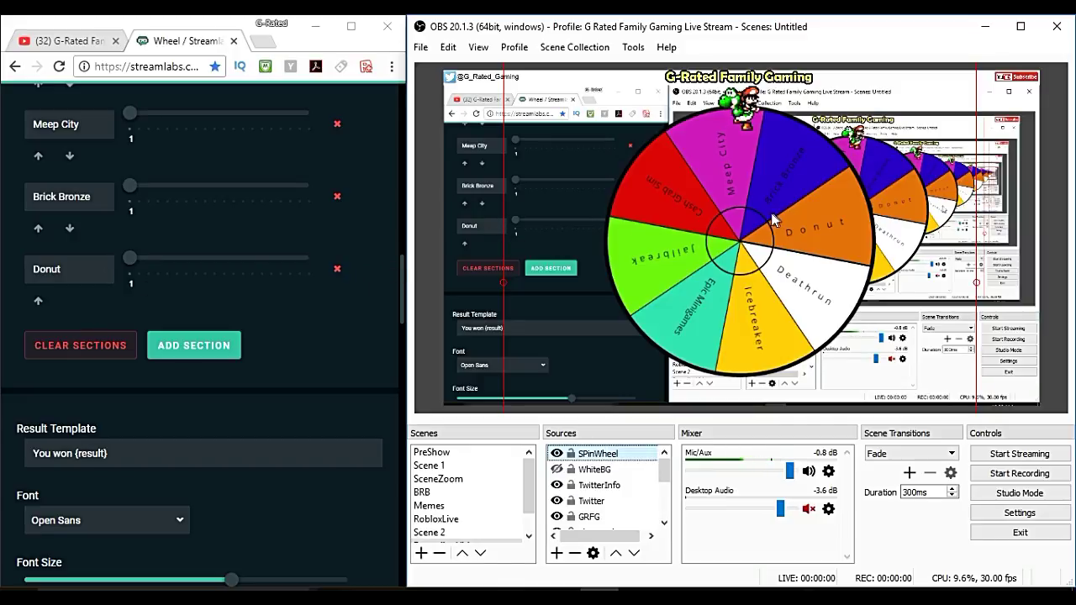
left_click(557, 454)
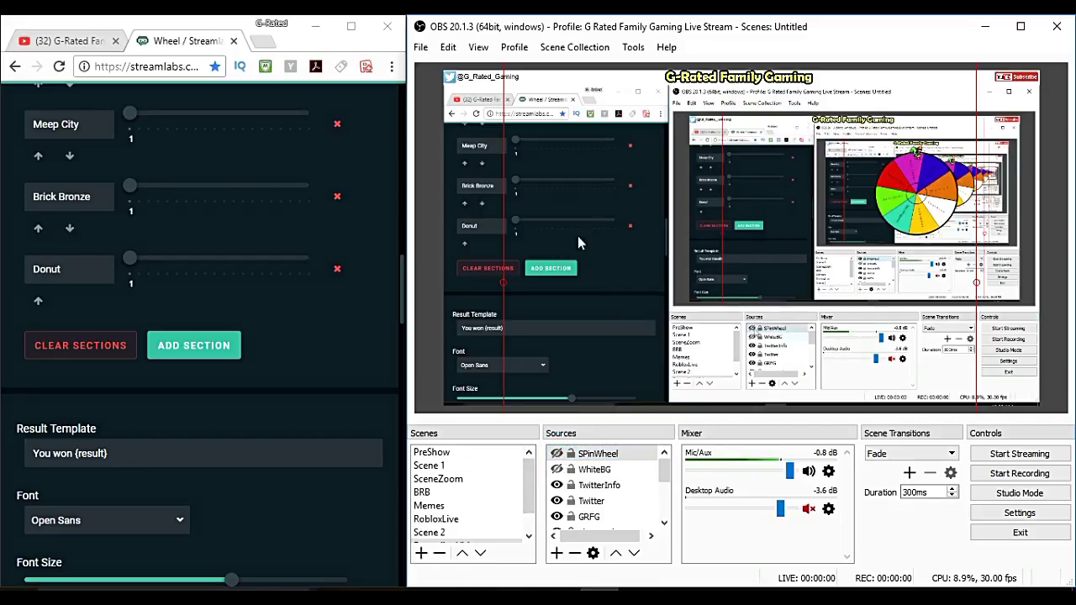
left_click(556, 454)
scroll(323, 376, "up", 10)
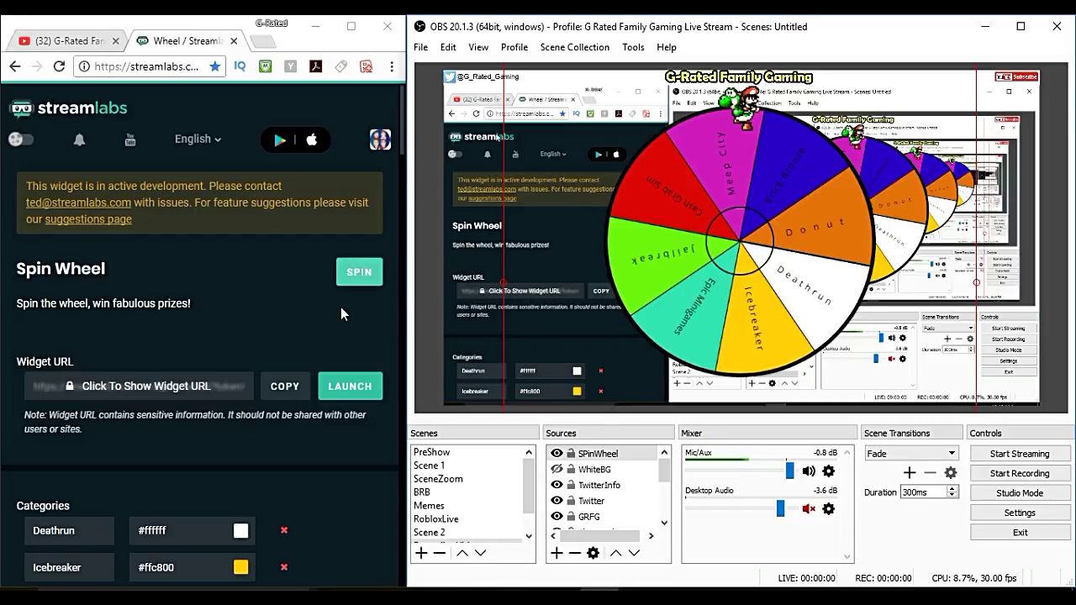
Spin the wheel live from the Streamlabs page, then maximize OBS to full screen.
left_click(355, 273)
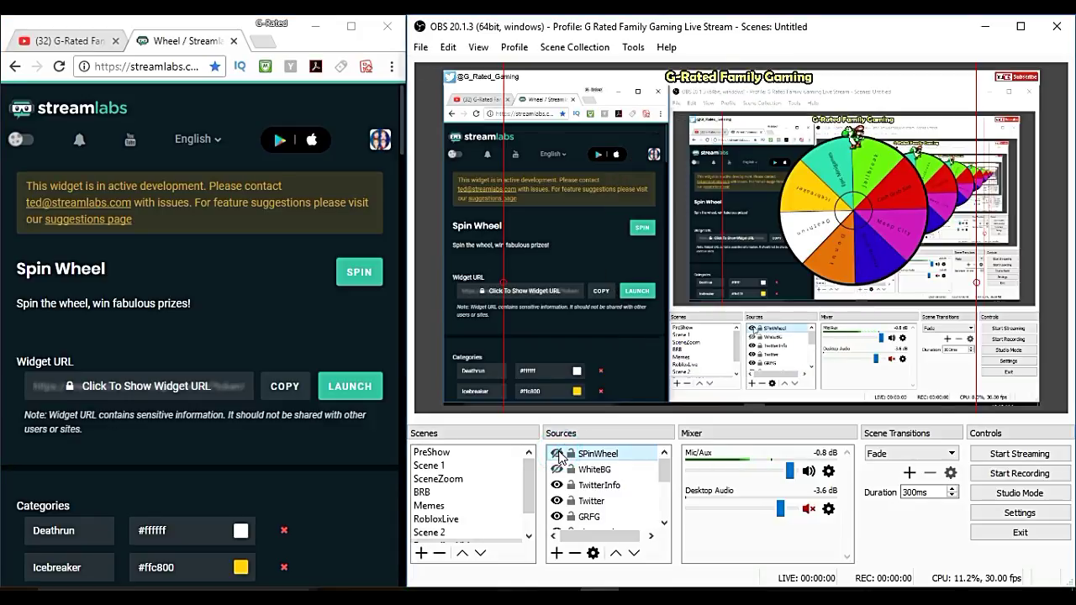
key("super+Up")
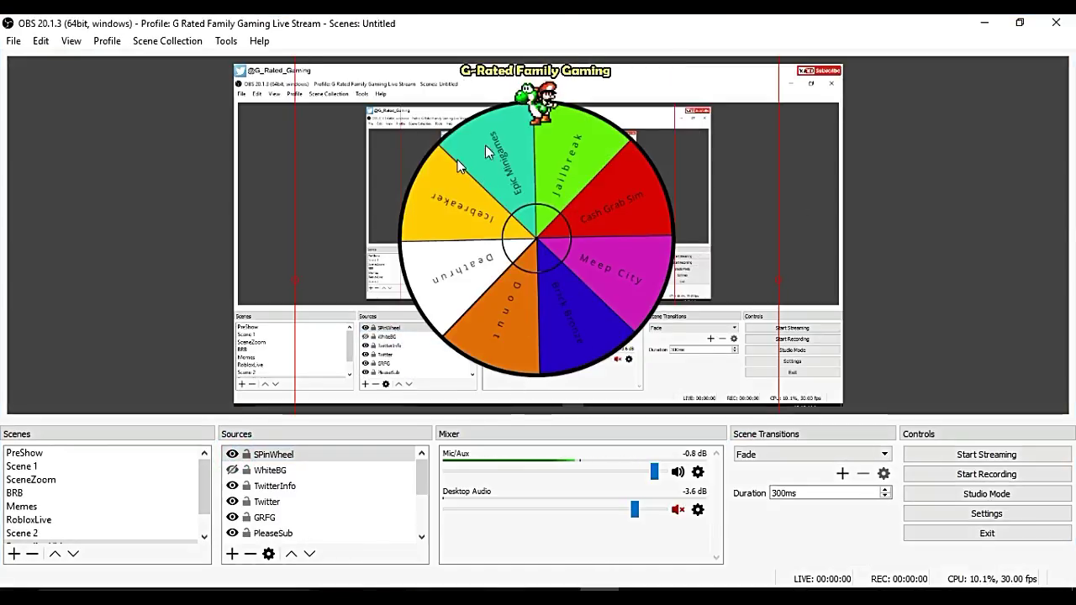
left_click(233, 455)
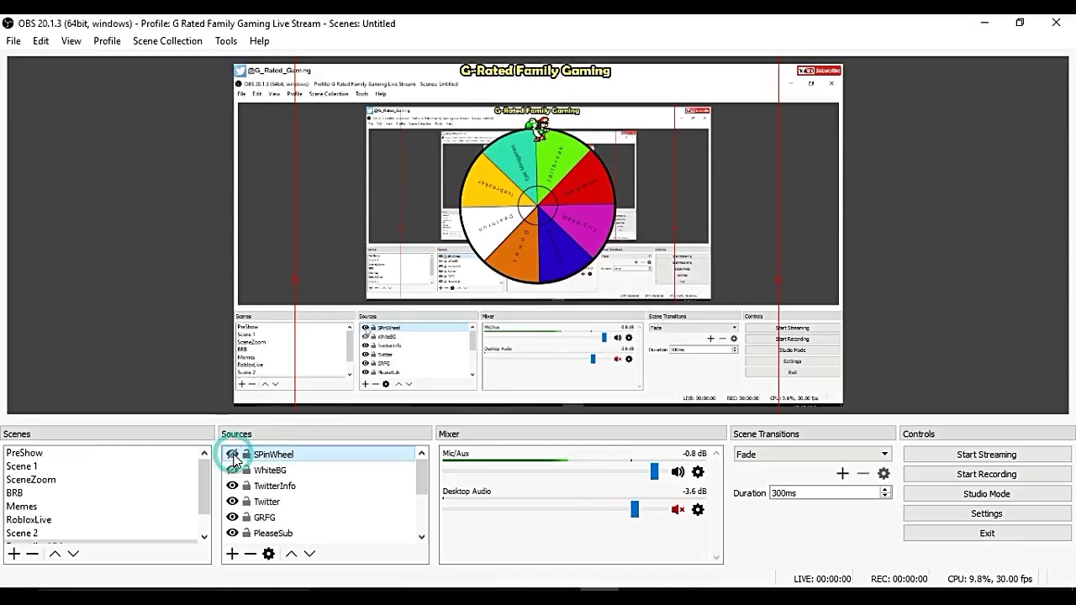
left_click(233, 456)
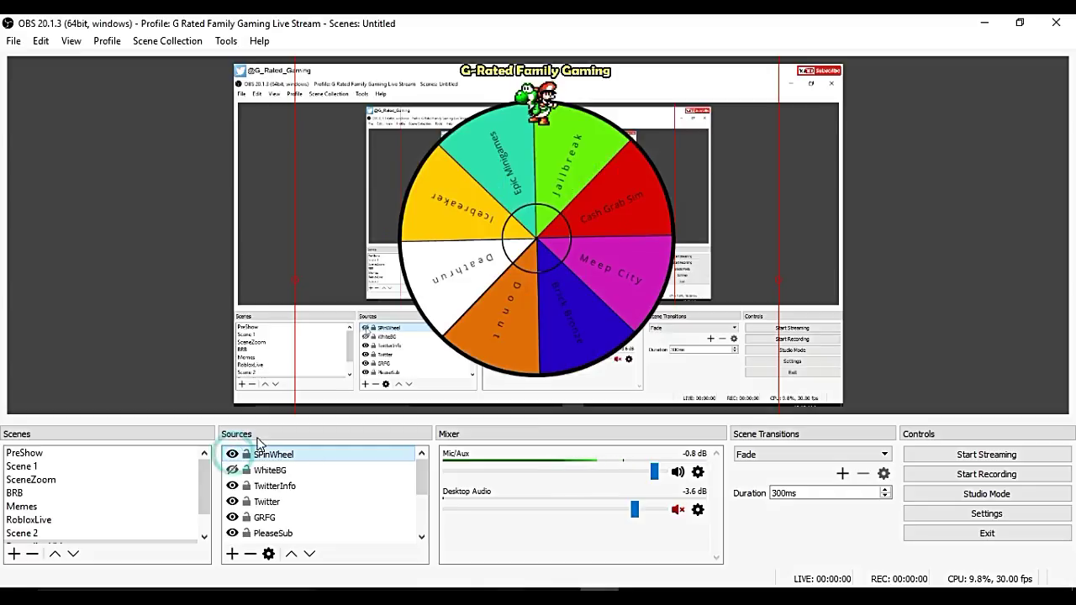